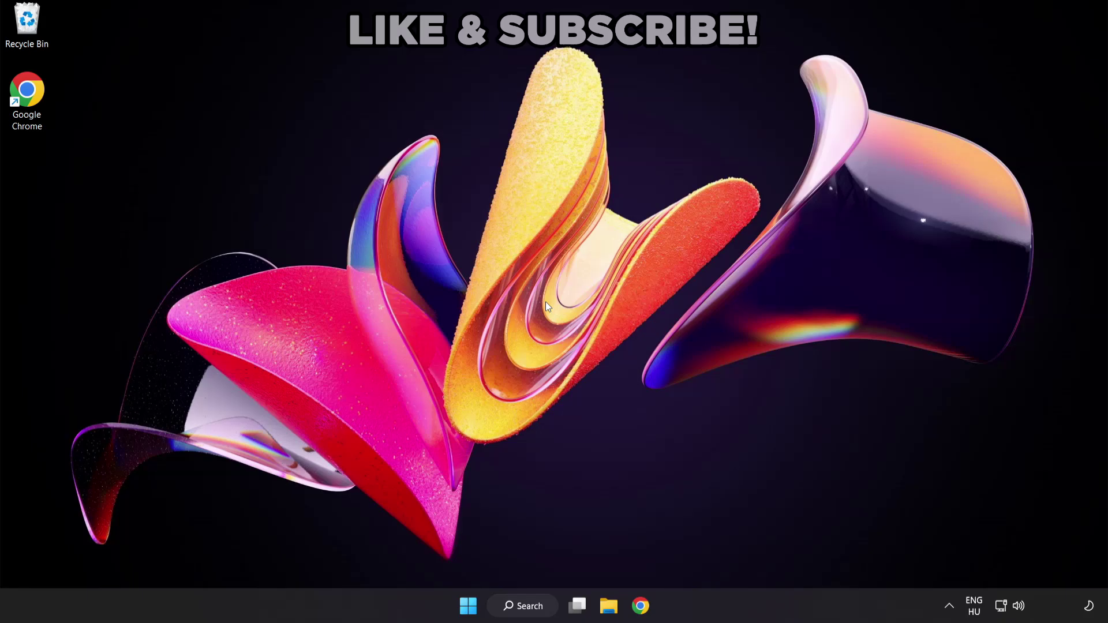
# Search Windows for 'device manager' and open Device Manager from the best match.
pyautogui.click(535, 609)
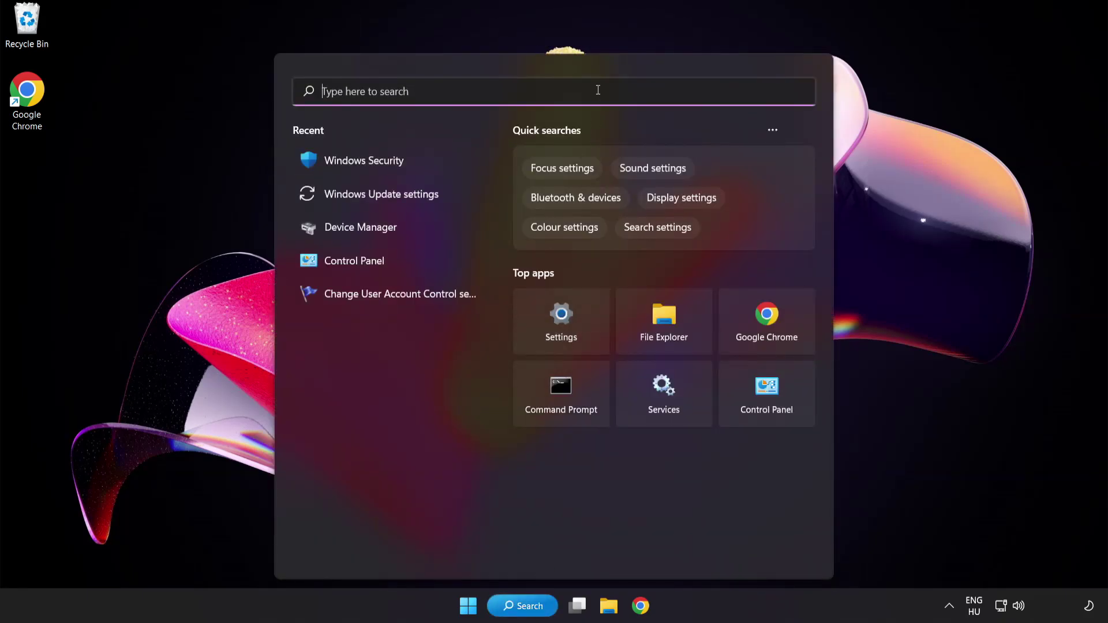
pyautogui.write('device manag')
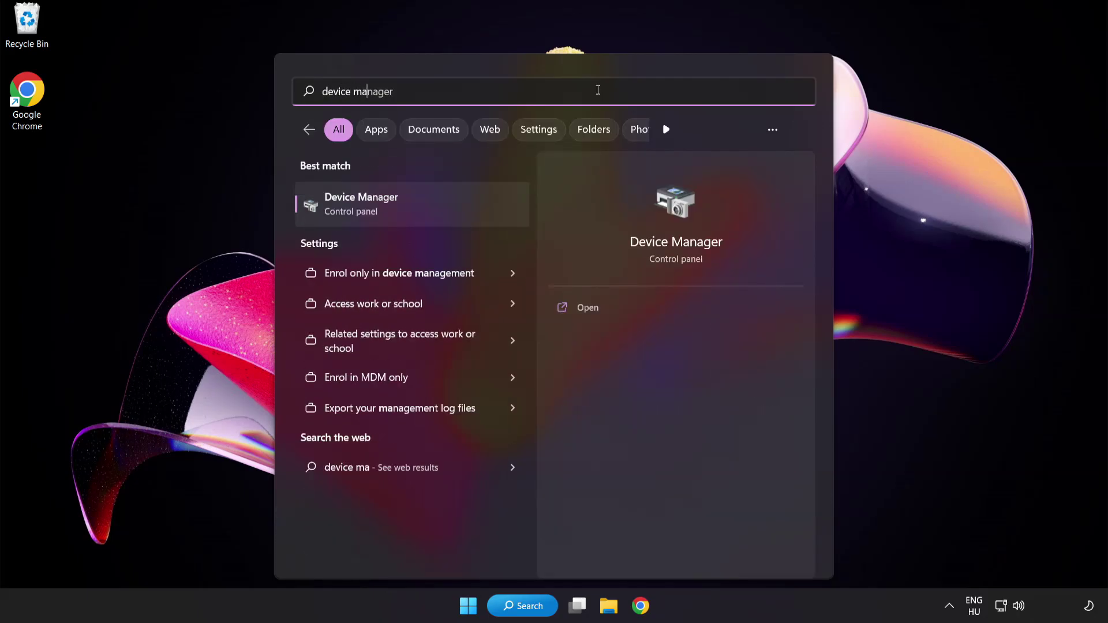
pyautogui.write('er')
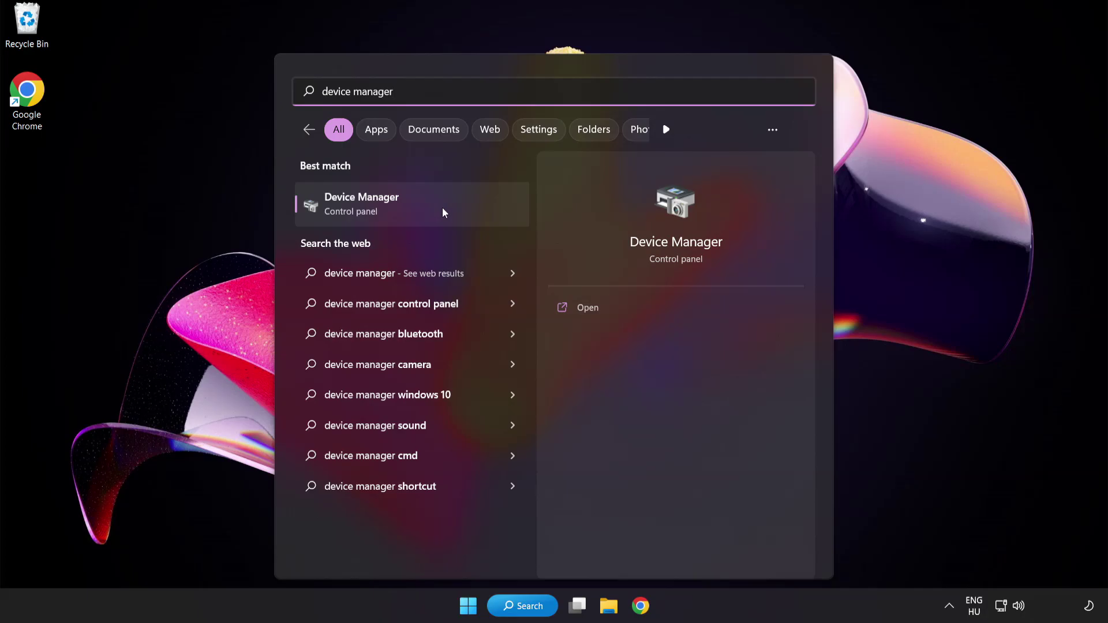
pyautogui.click(443, 211)
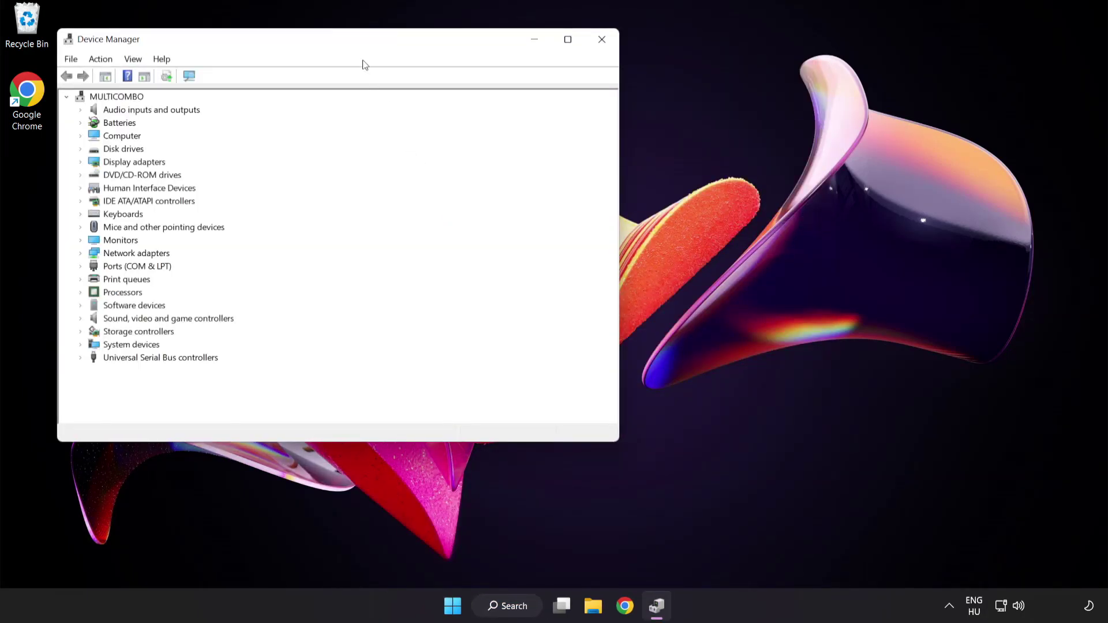
# Expand Display adapters and bring up the actions menu for the VMware SVGA 3D adapter.
pyautogui.moveTo(355, 42); pyautogui.dragTo(543, 116)
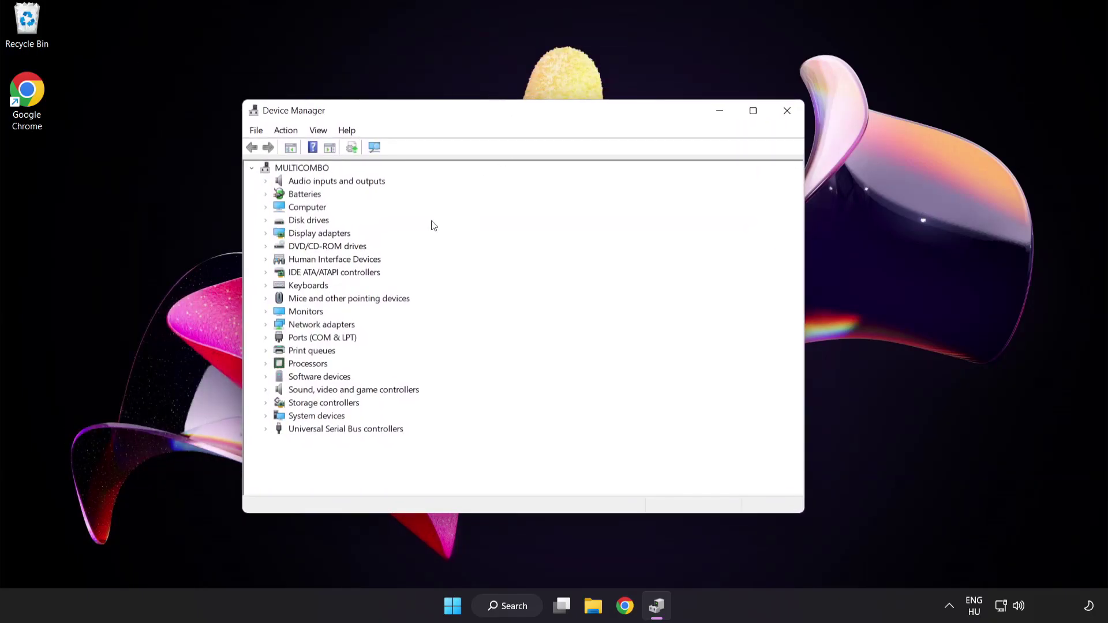
pyautogui.click(300, 238)
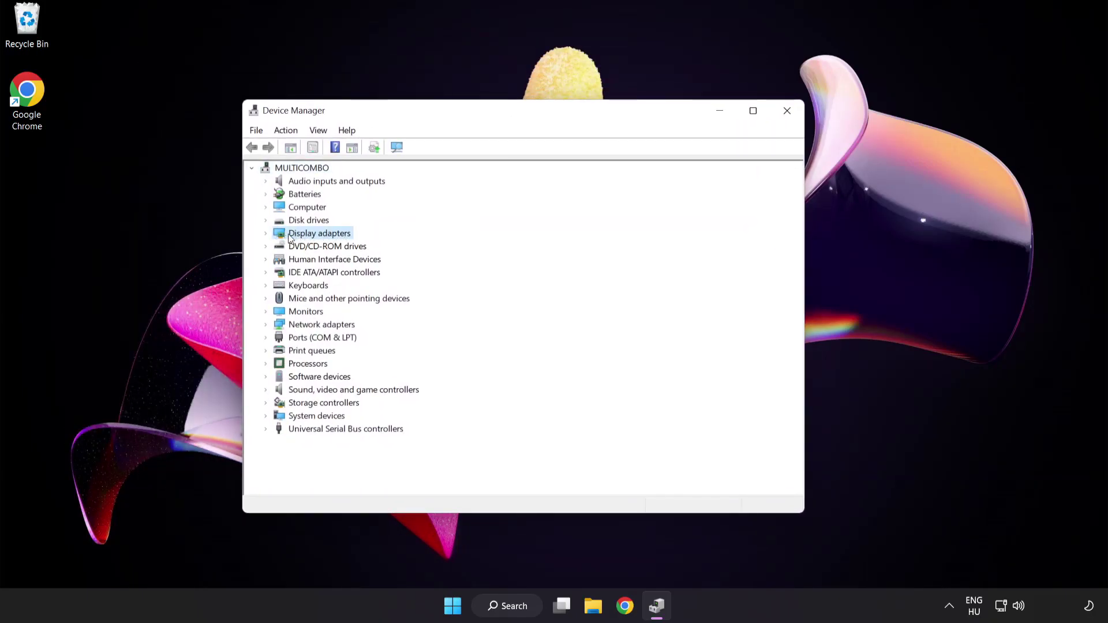
pyautogui.click(266, 235)
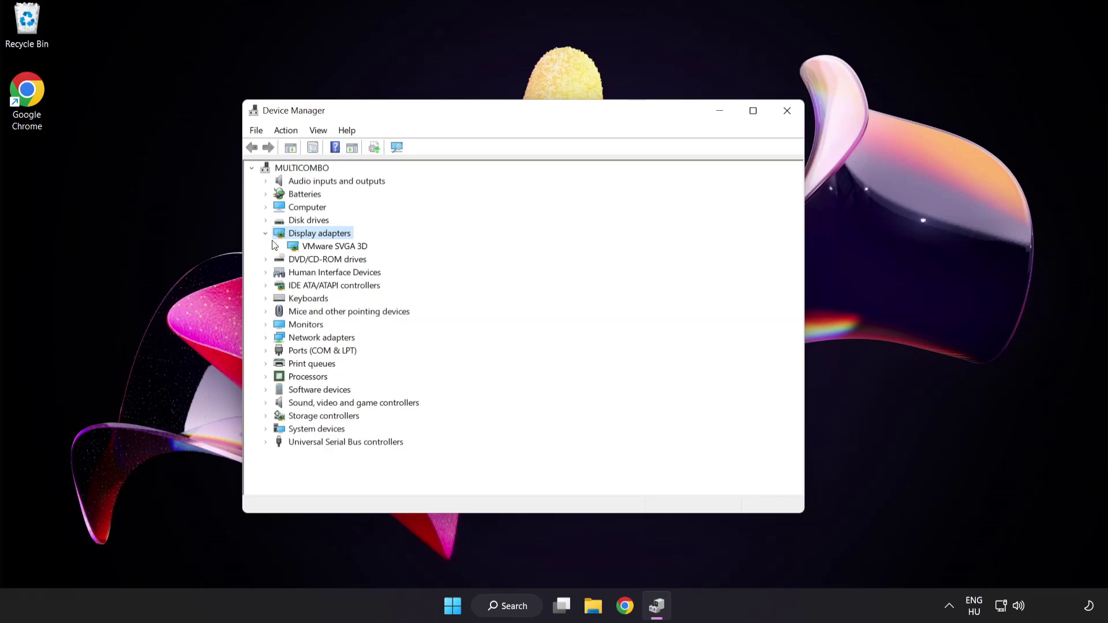
pyautogui.click(293, 248)
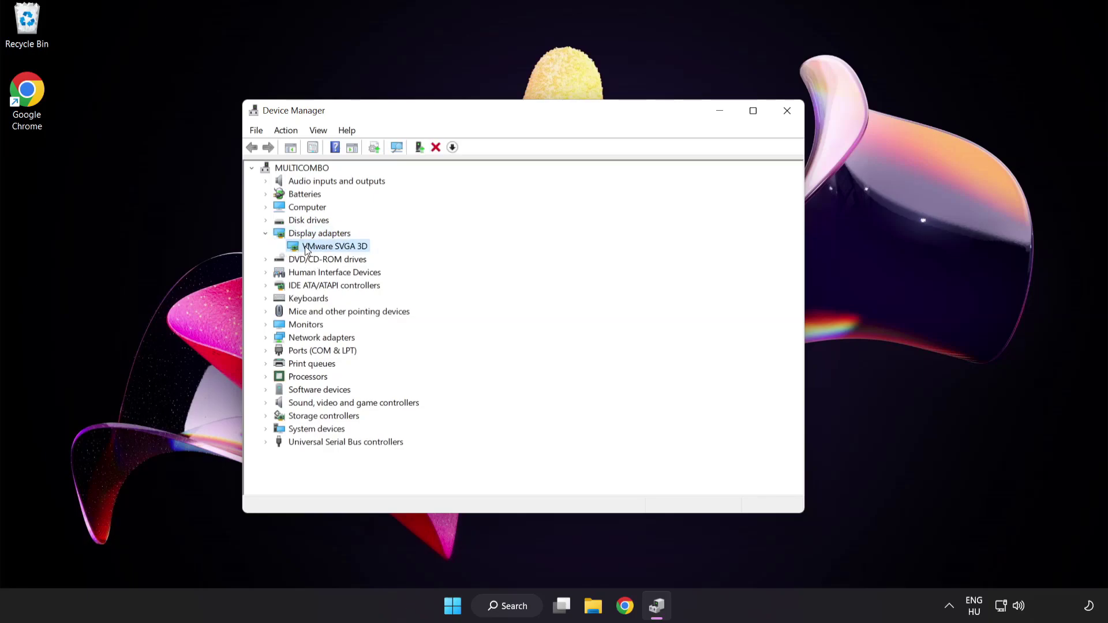
pyautogui.rightClick(331, 247)
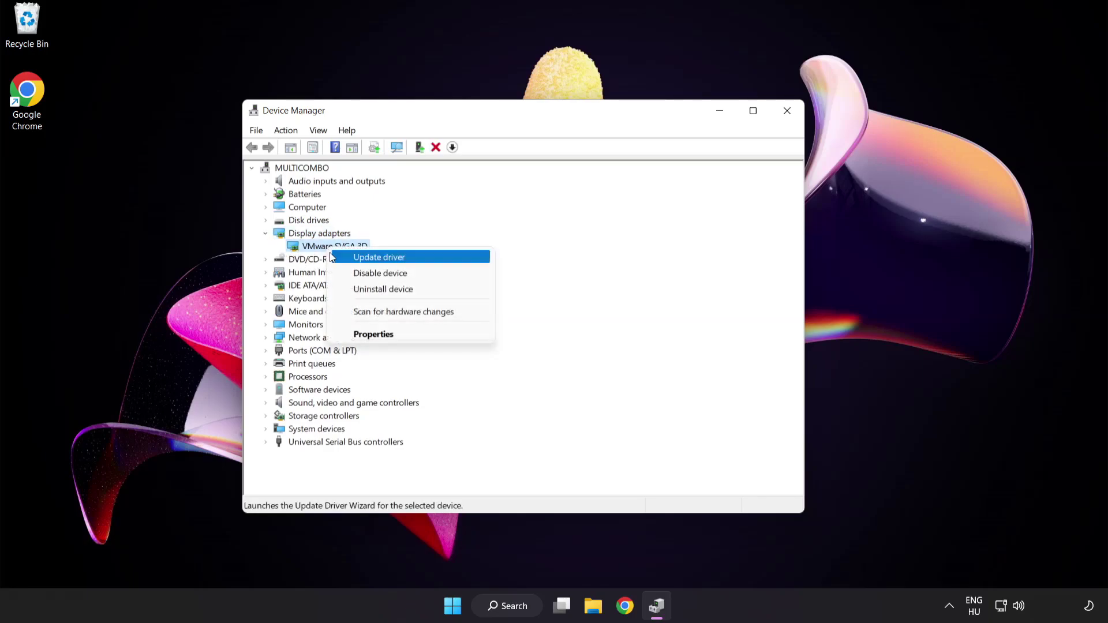
# Update the VMware SVGA 3D driver automatically, closing the wizard once the best driver is confirmed installed.
pyautogui.click(431, 261)
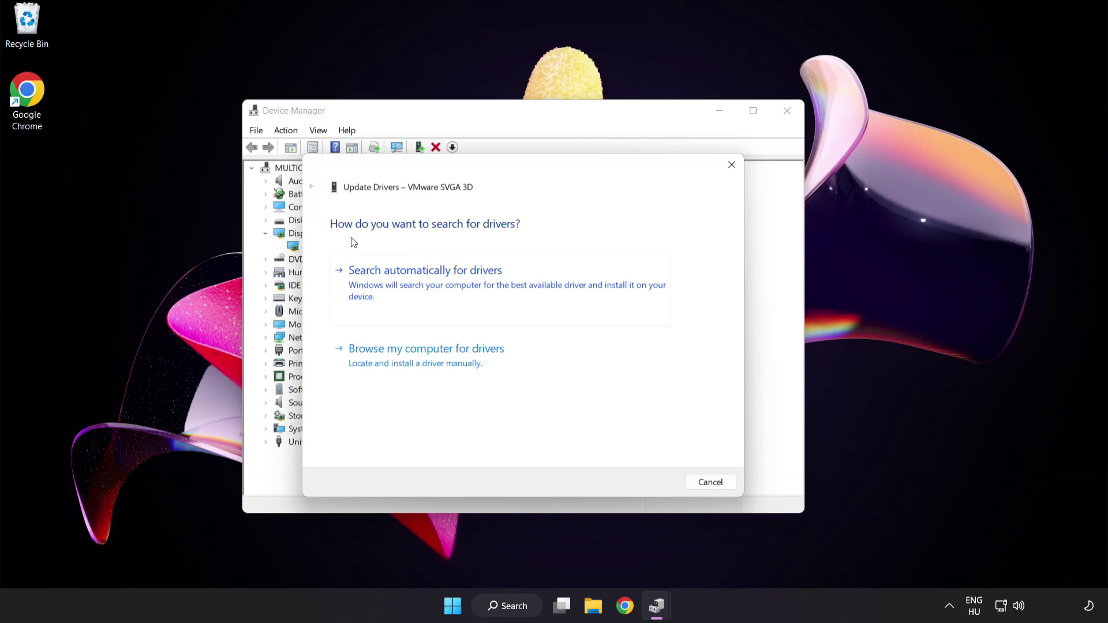
pyautogui.click(484, 282)
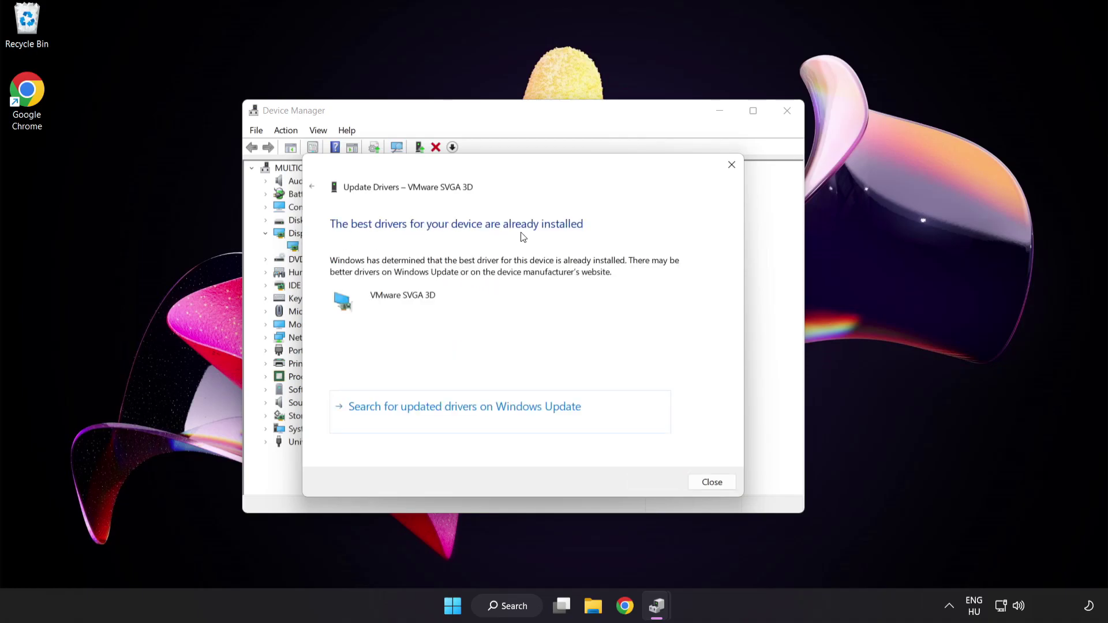
pyautogui.click(709, 486)
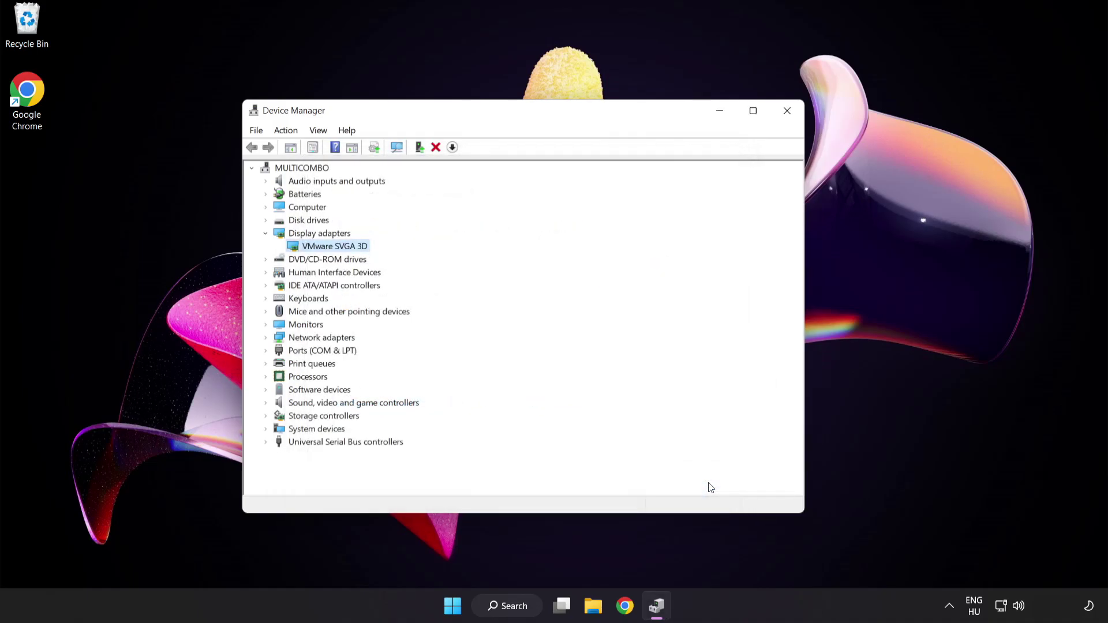
# Close Device Manager and search Windows for 'update'.
pyautogui.click(787, 111)
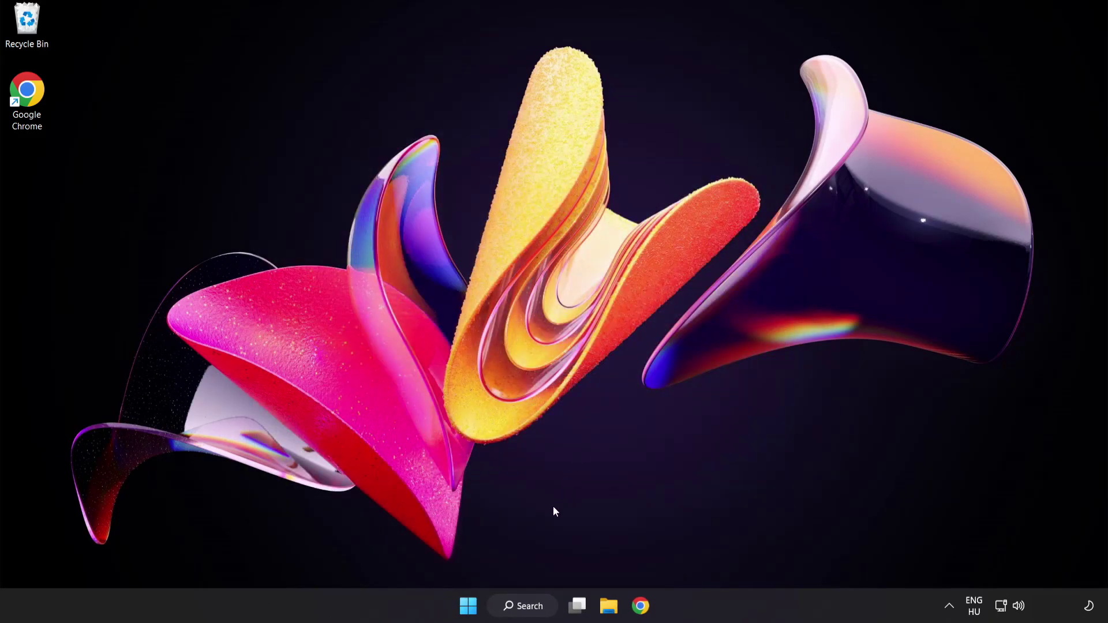
pyautogui.click(536, 609)
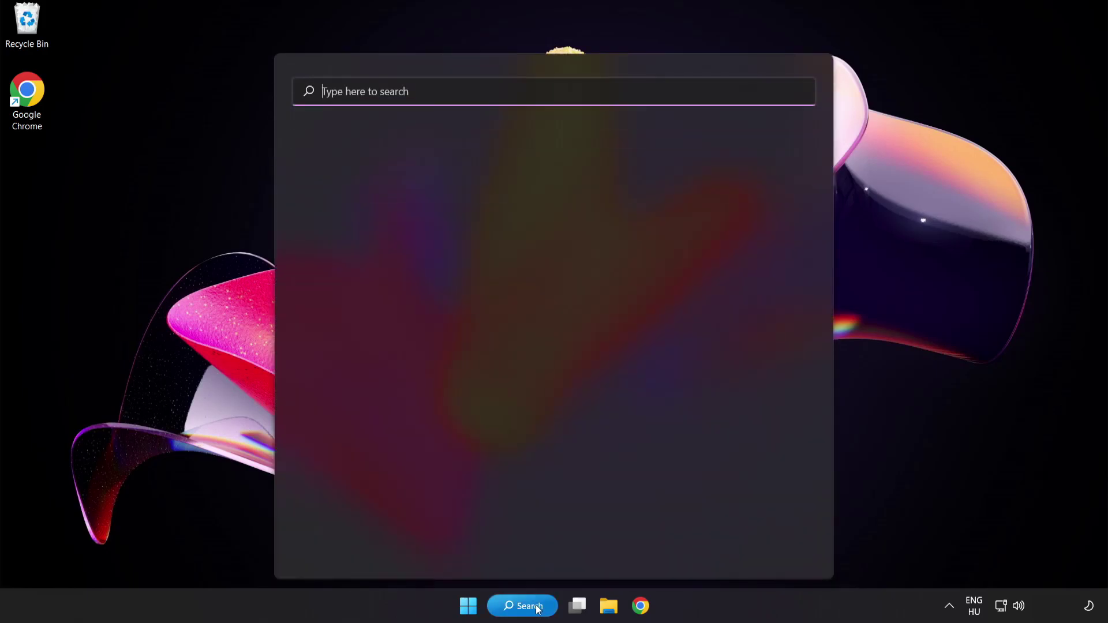
pyautogui.write('update')
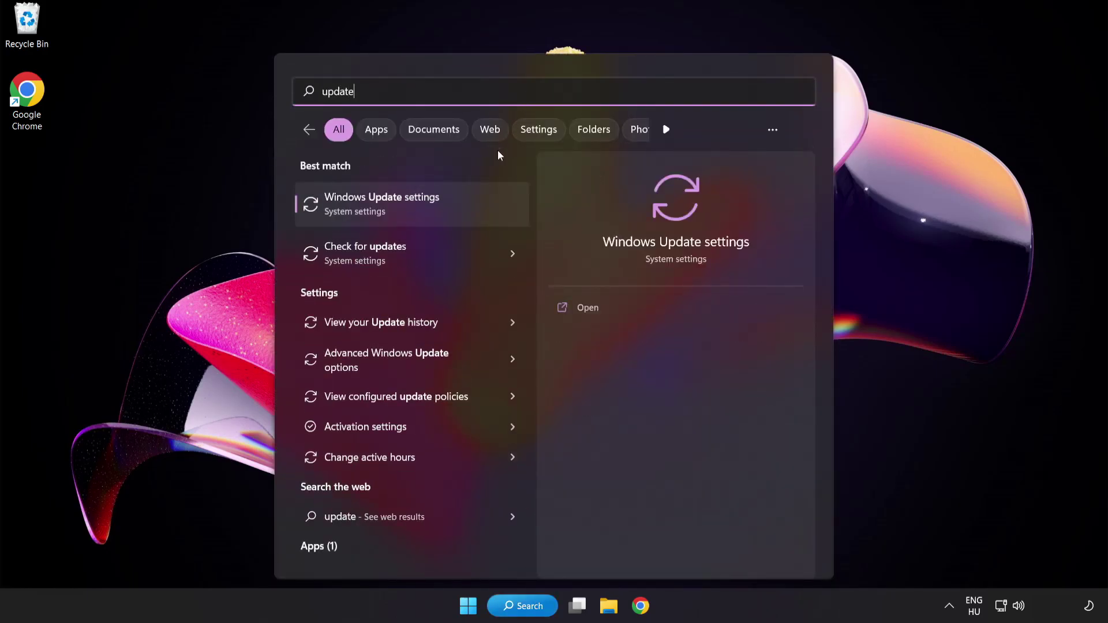
# Run Check for updates in Windows Update settings, then close Settings once it reports up to date.
pyautogui.click(424, 210)
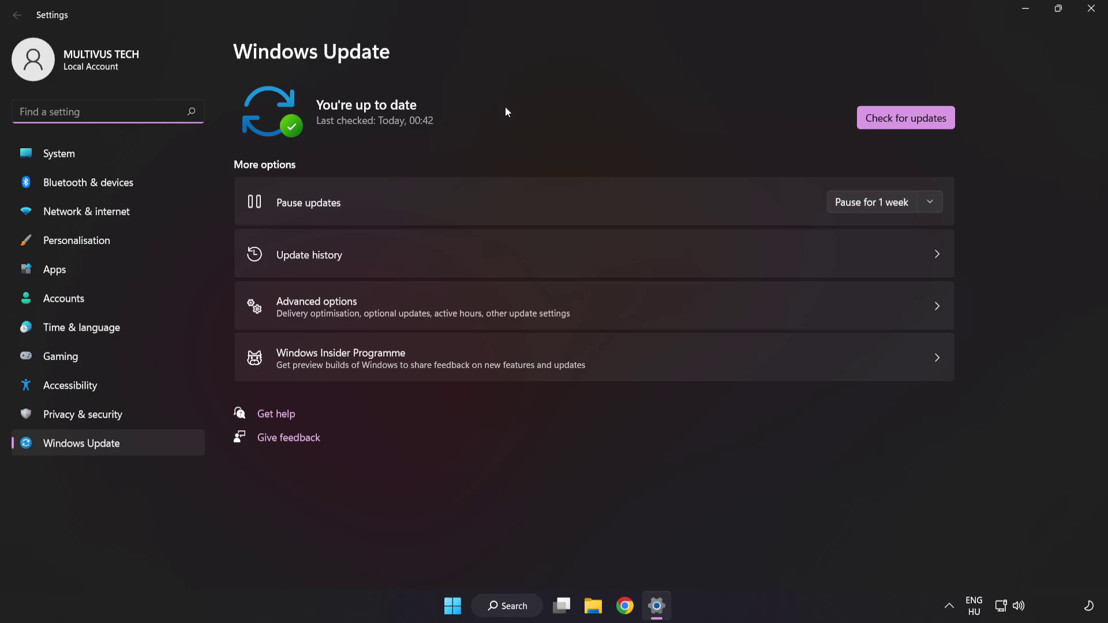
pyautogui.click(902, 124)
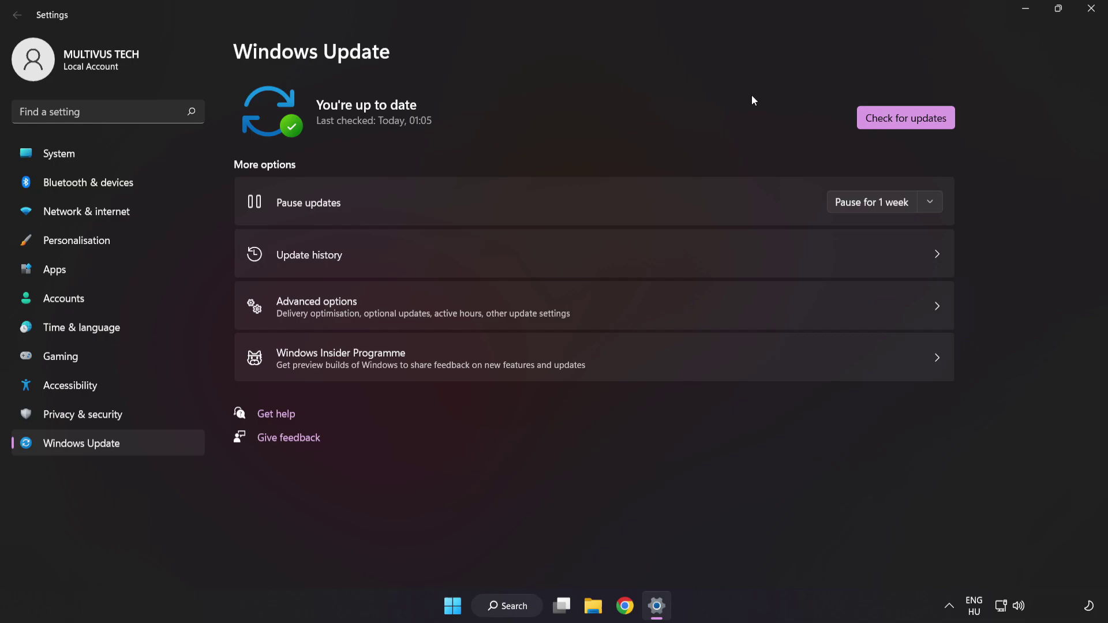
pyautogui.click(1091, 11)
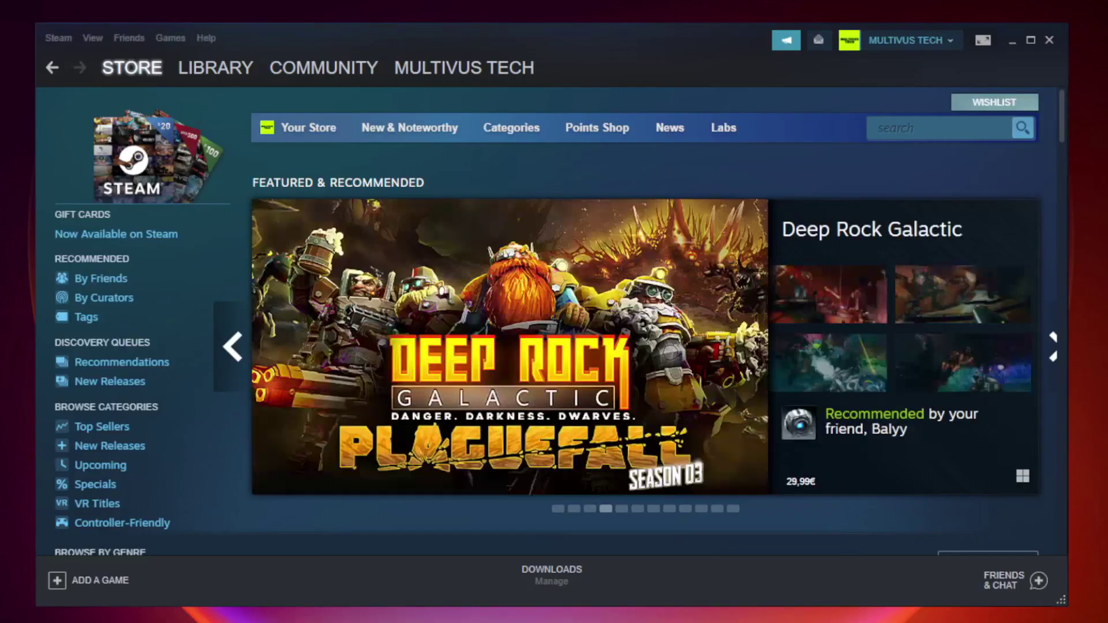
# Show the Steam Library and the context menu for YOUR NOT WORKING GAME under Favorites.
pyautogui.moveTo(184, 72)
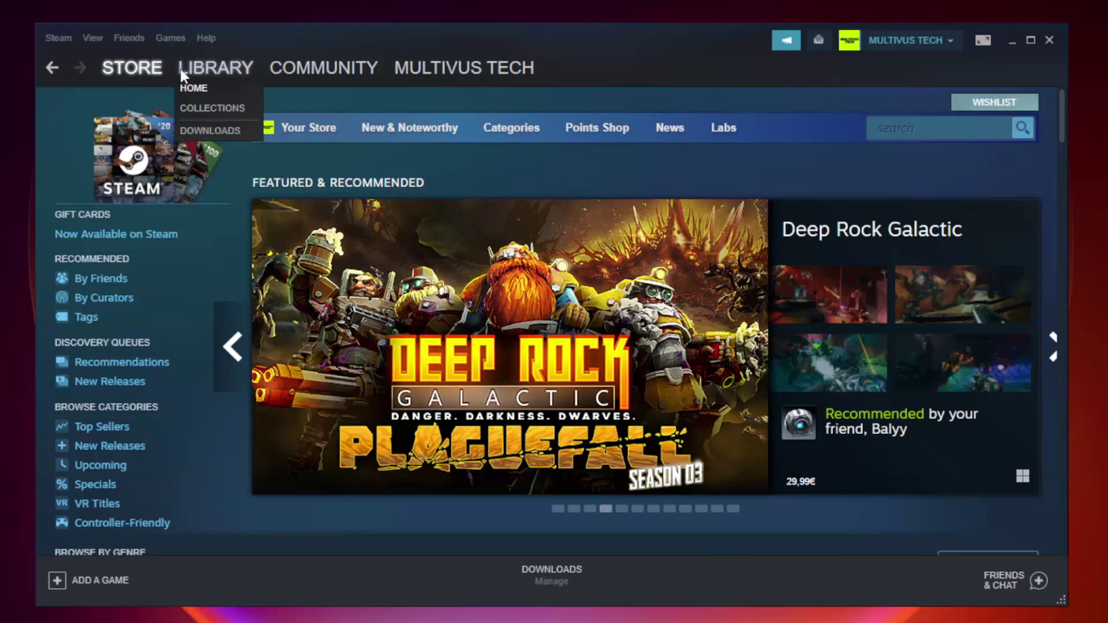
pyautogui.click(225, 75)
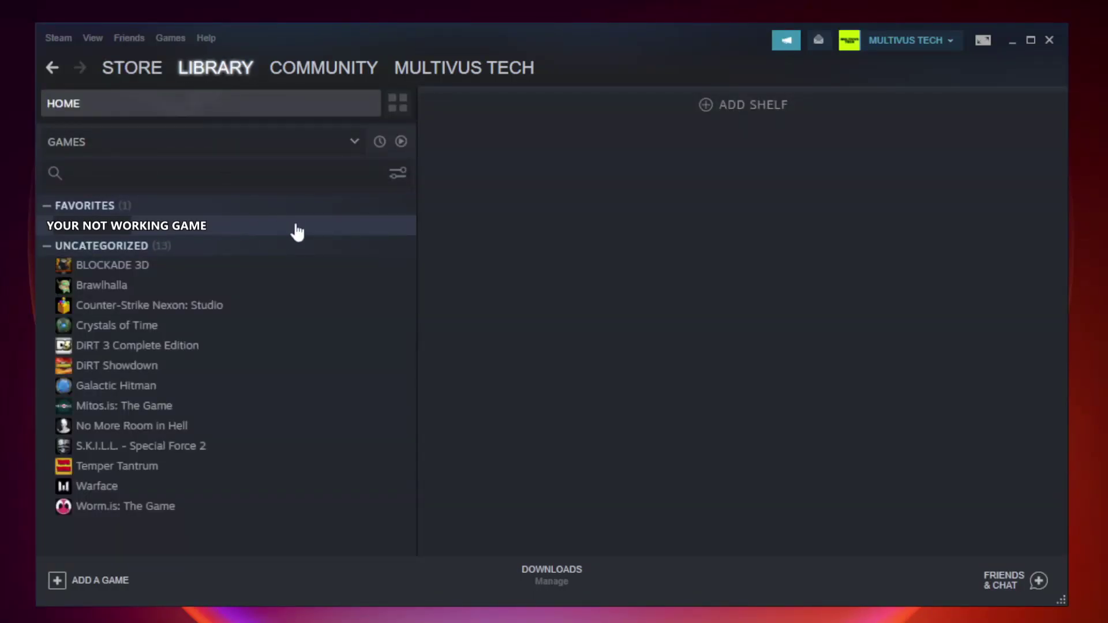
pyautogui.rightClick(240, 232)
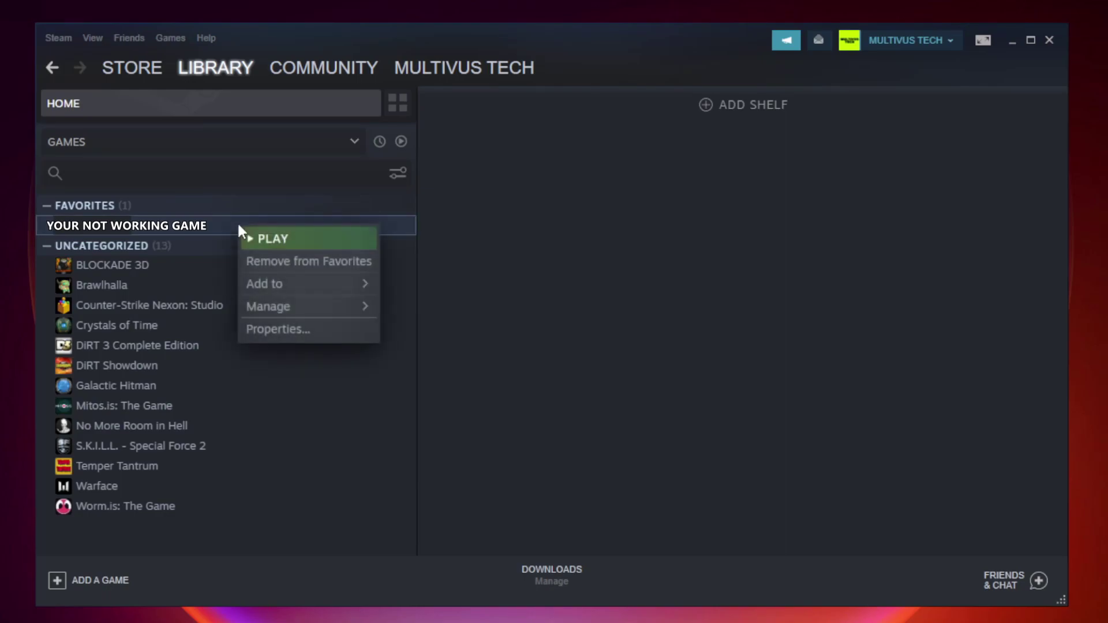
# Verify integrity of the game's files from Properties > Local Files, validating all 9192 files.
pyautogui.click(305, 328)
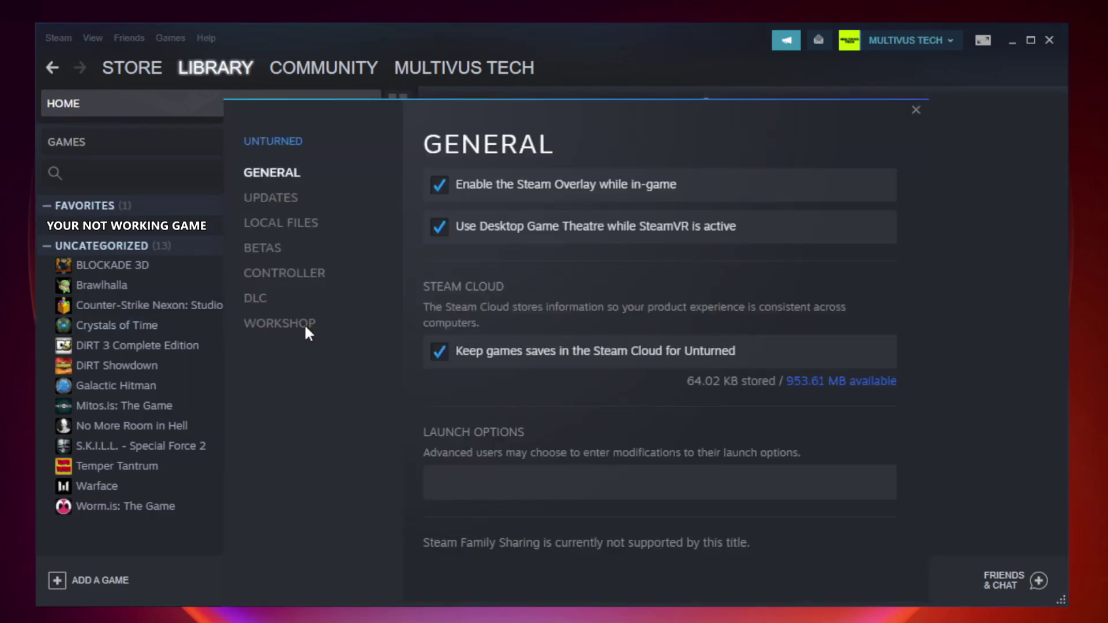
pyautogui.click(295, 231)
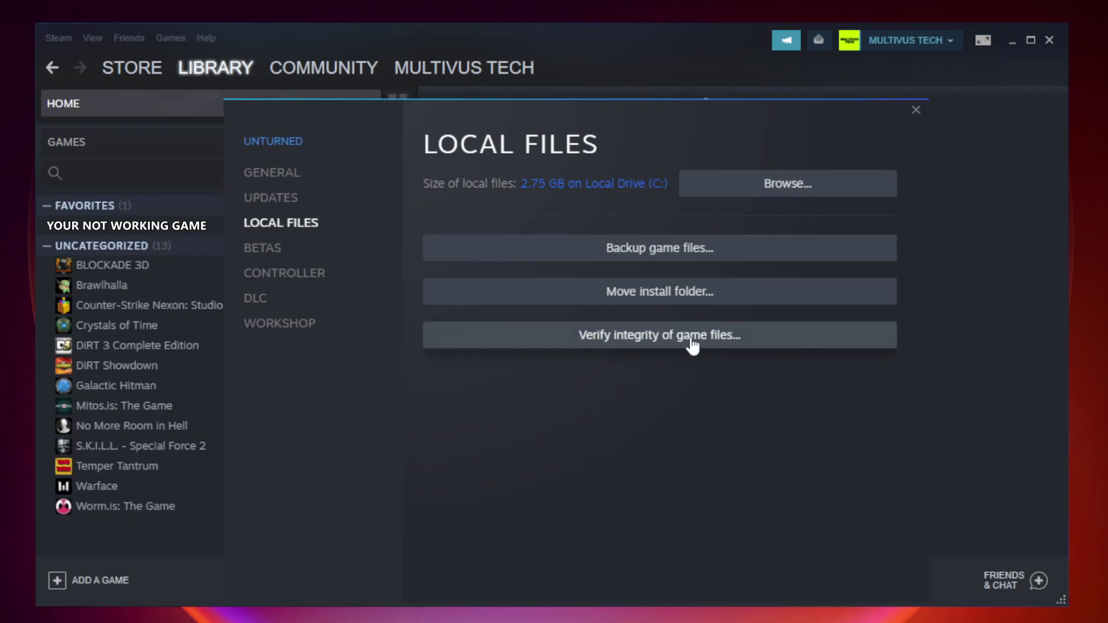
pyautogui.click(672, 343)
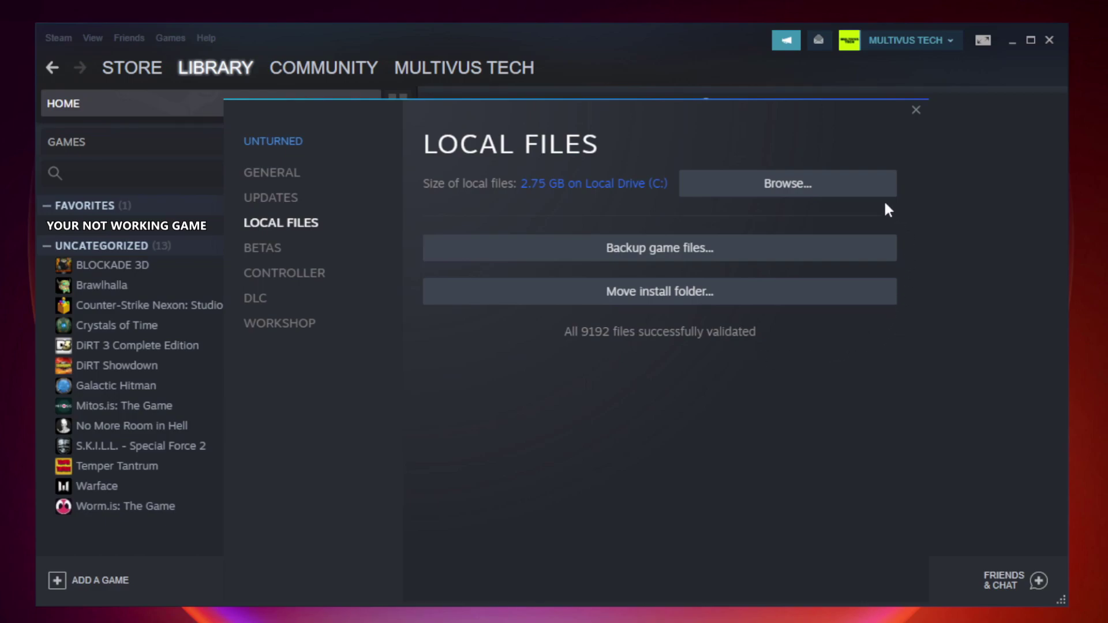
# Open the game's install folder and the YOUR NOT WORKING GAME shortcut's Properties dialog.
pyautogui.click(792, 198)
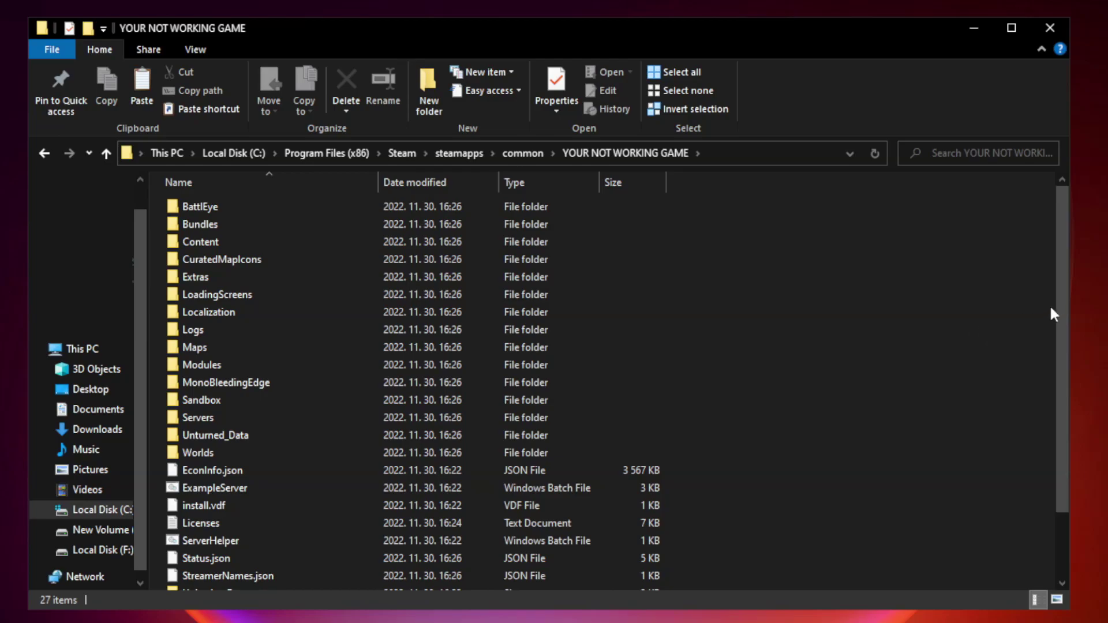
pyautogui.moveTo(1063, 302); pyautogui.dragTo(1064, 397)
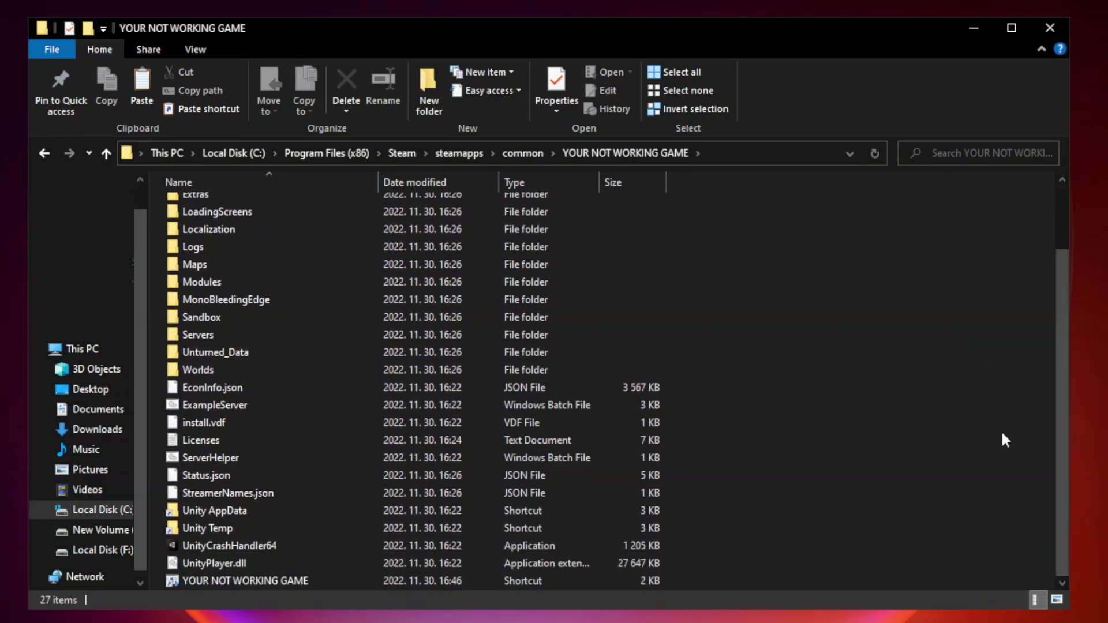
pyautogui.click(440, 580)
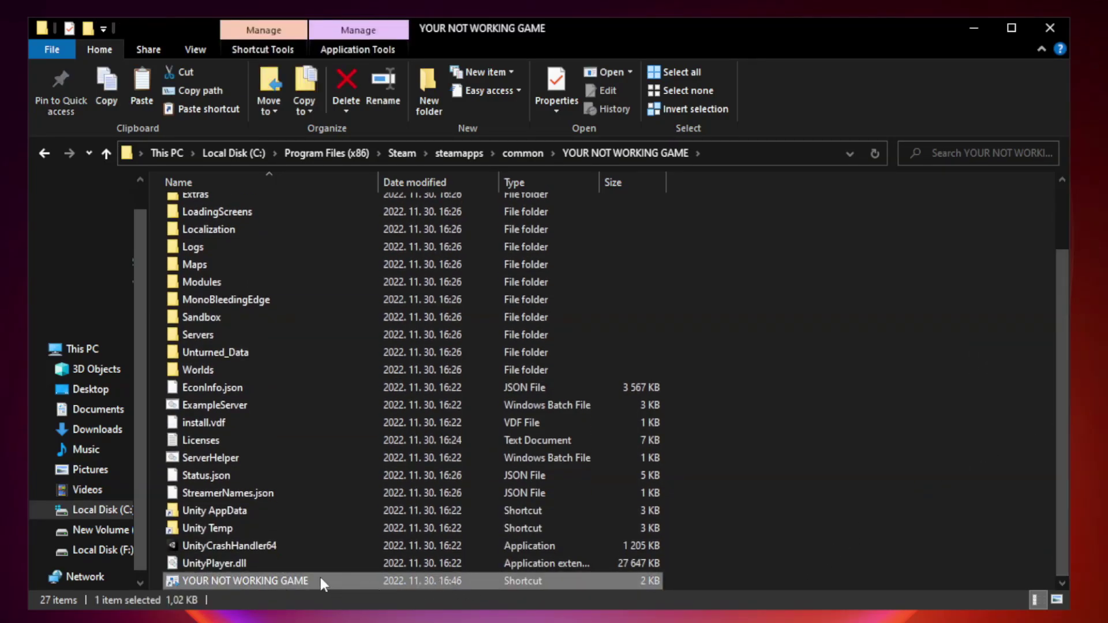
pyautogui.rightClick(376, 579)
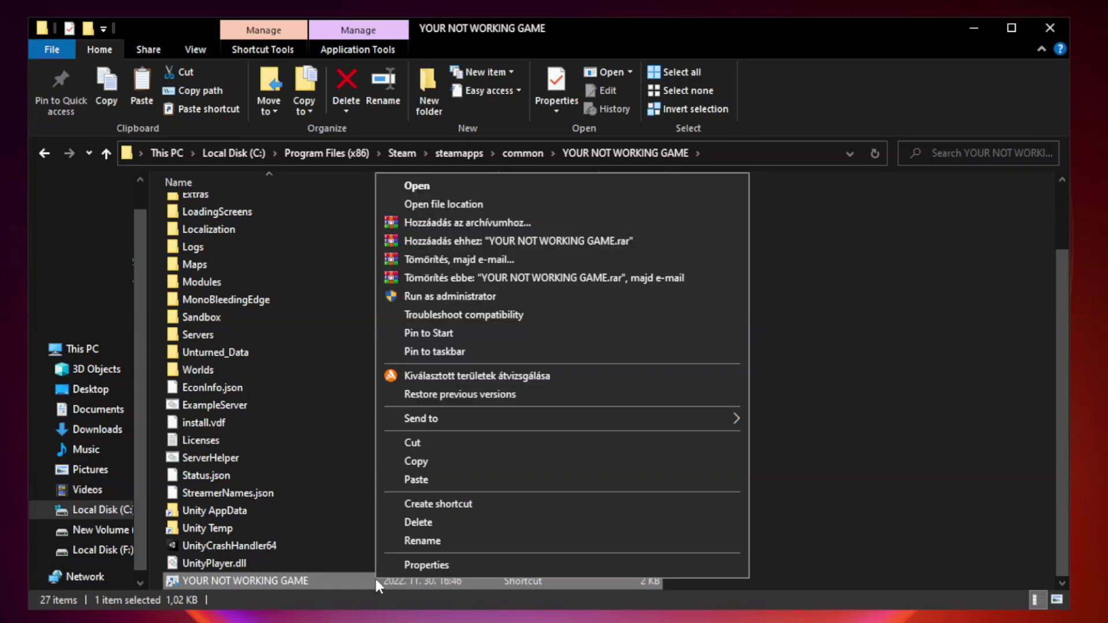
pyautogui.click(558, 566)
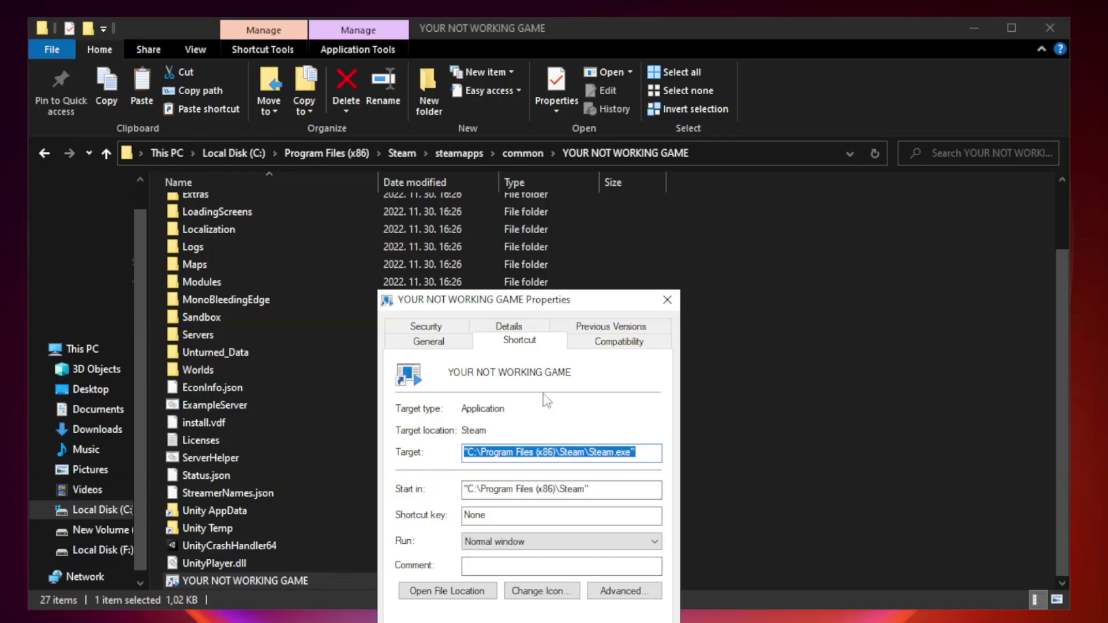
pyautogui.moveTo(550, 304); pyautogui.dragTo(551, 126)
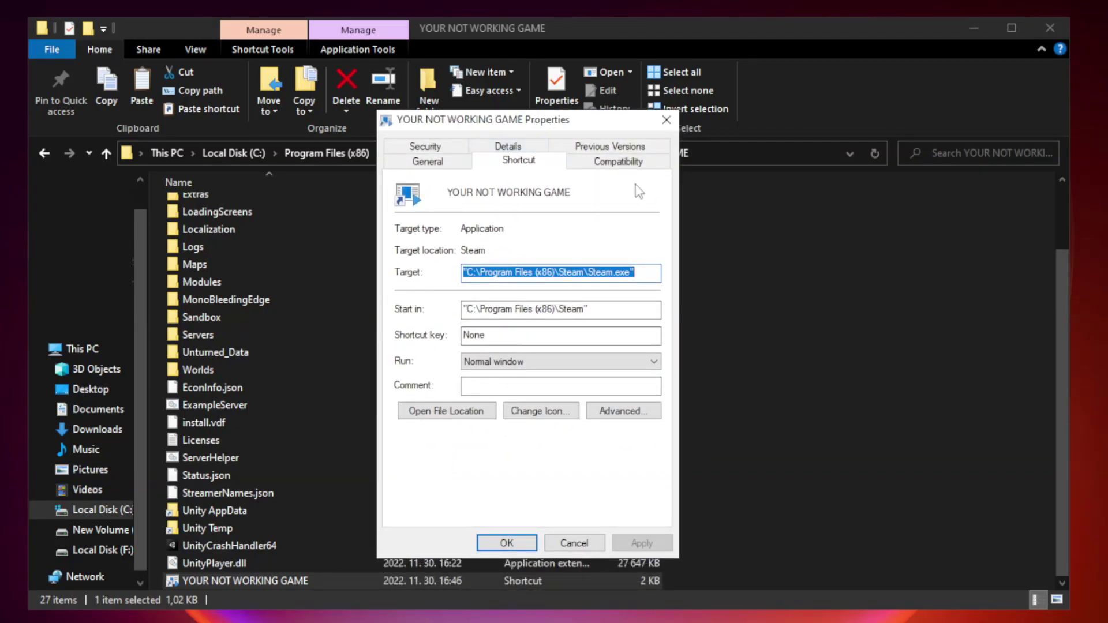
# Set the shortcut to Windows 8 compatibility mode, no fullscreen optimizations, run as administrator, and apply.
pyautogui.click(617, 163)
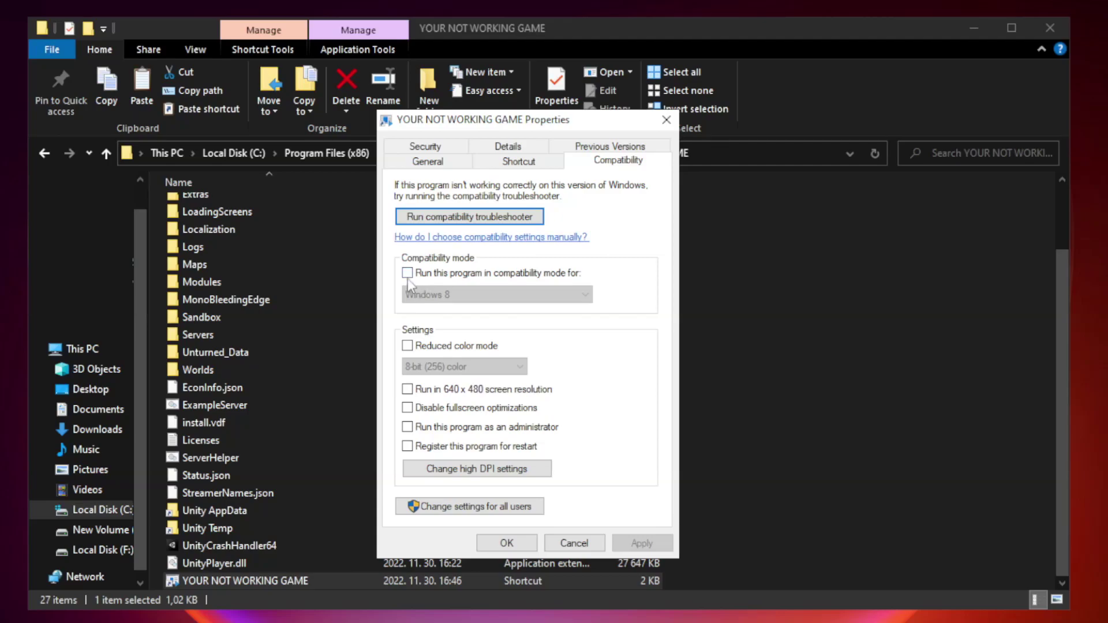
pyautogui.click(441, 275)
pyautogui.click(495, 295)
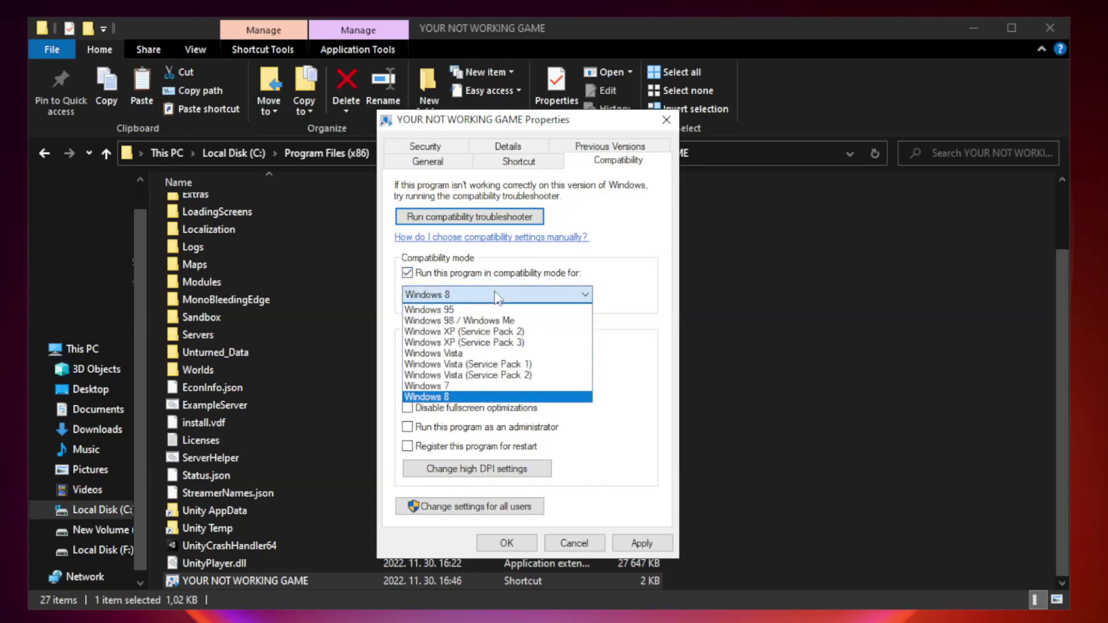
pyautogui.click(469, 397)
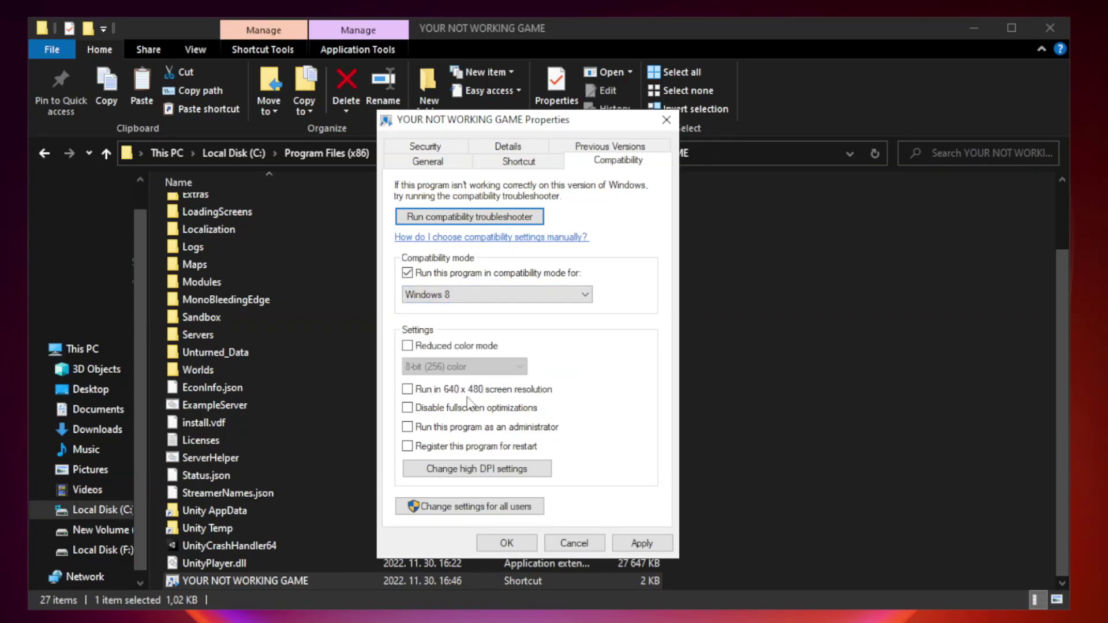
pyautogui.click(433, 410)
pyautogui.click(436, 430)
pyautogui.click(638, 545)
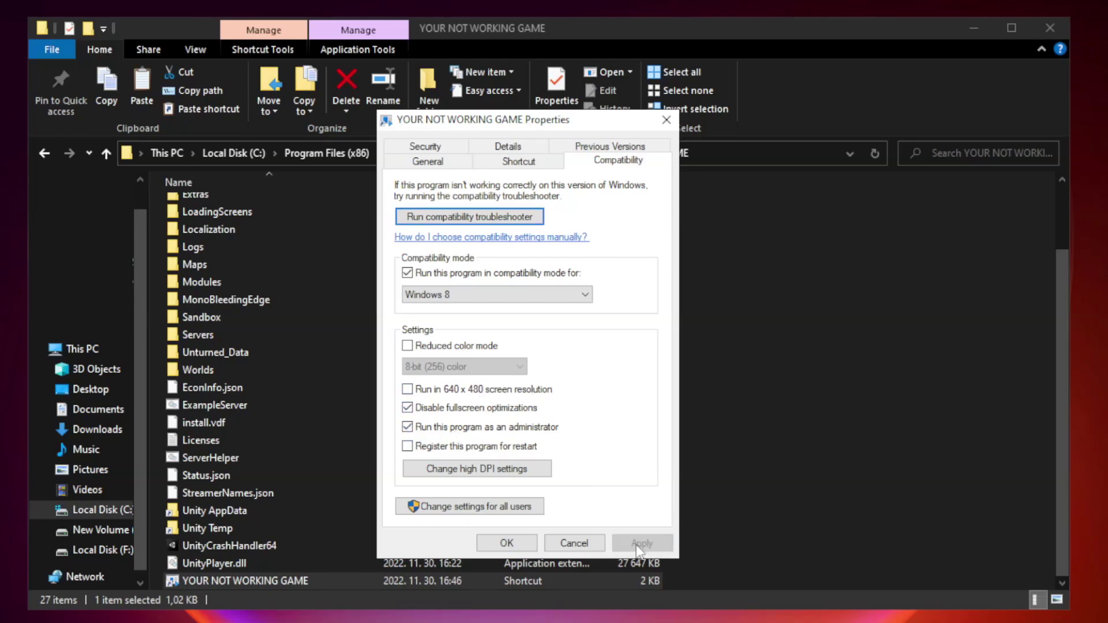
pyautogui.click(504, 545)
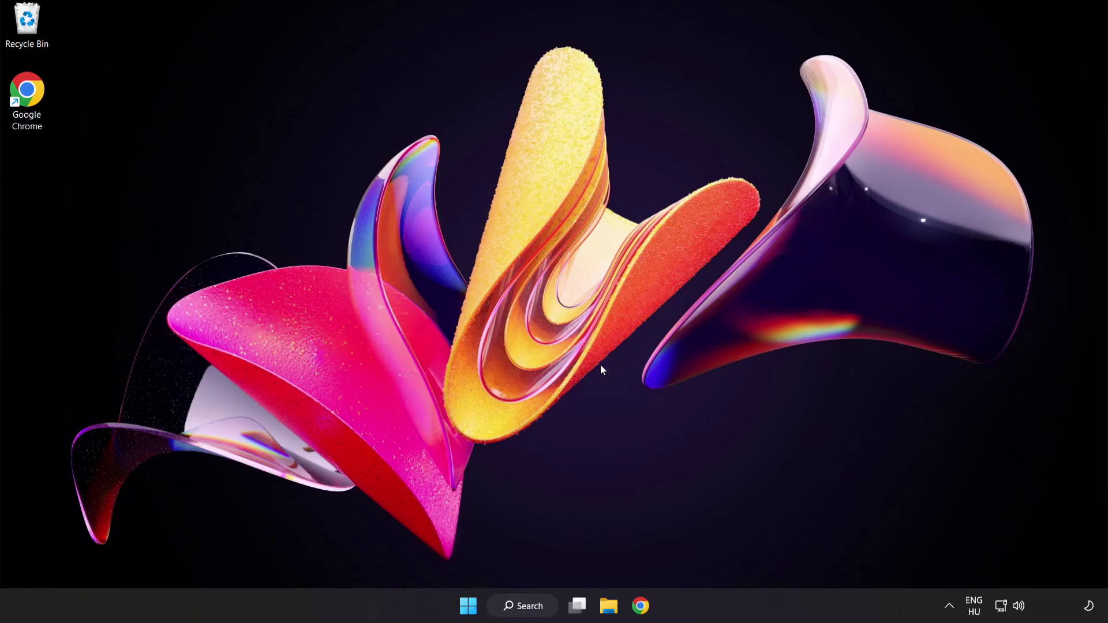
# In Task Manager's Startup tab, disable Cortana, Phone Link, Terminal and Windows Security notification icon.
pyautogui.rightClick(468, 606)
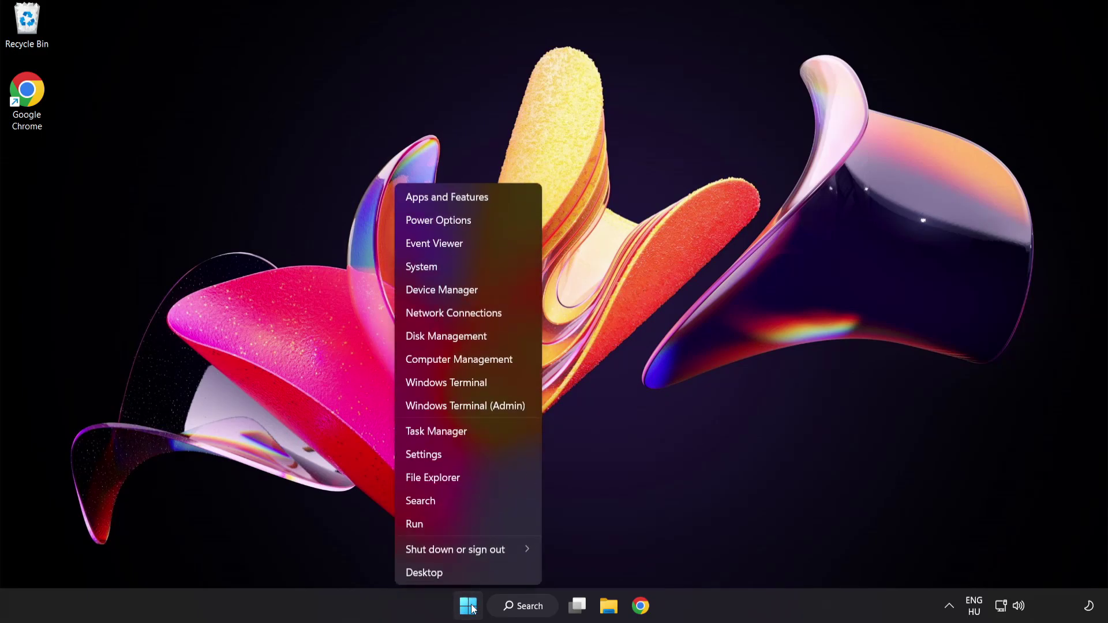
pyautogui.click(480, 434)
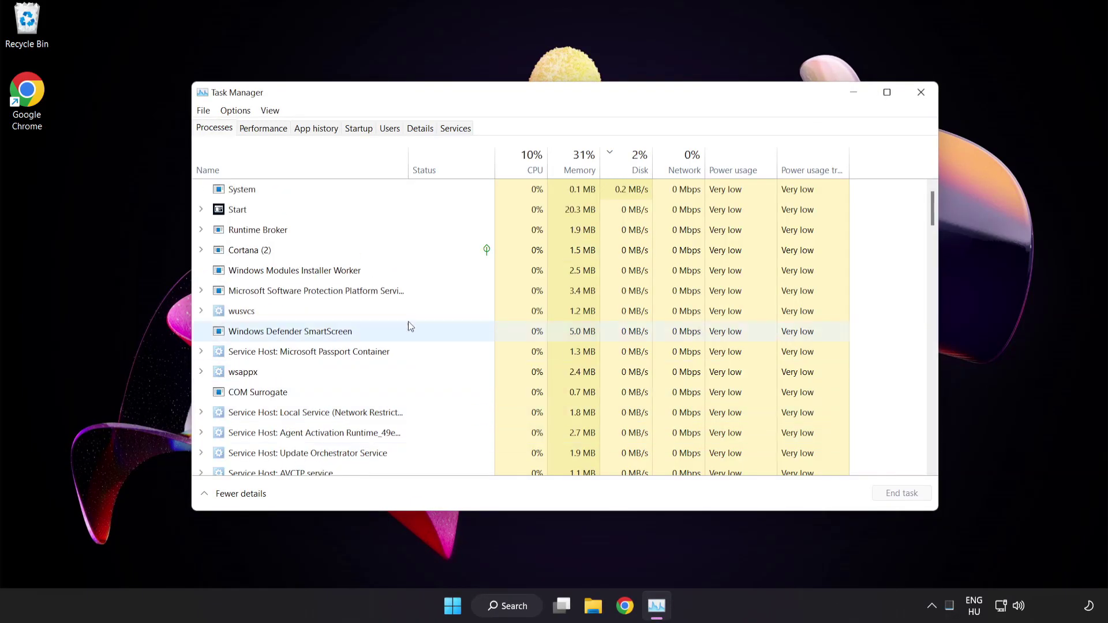
pyautogui.click(365, 129)
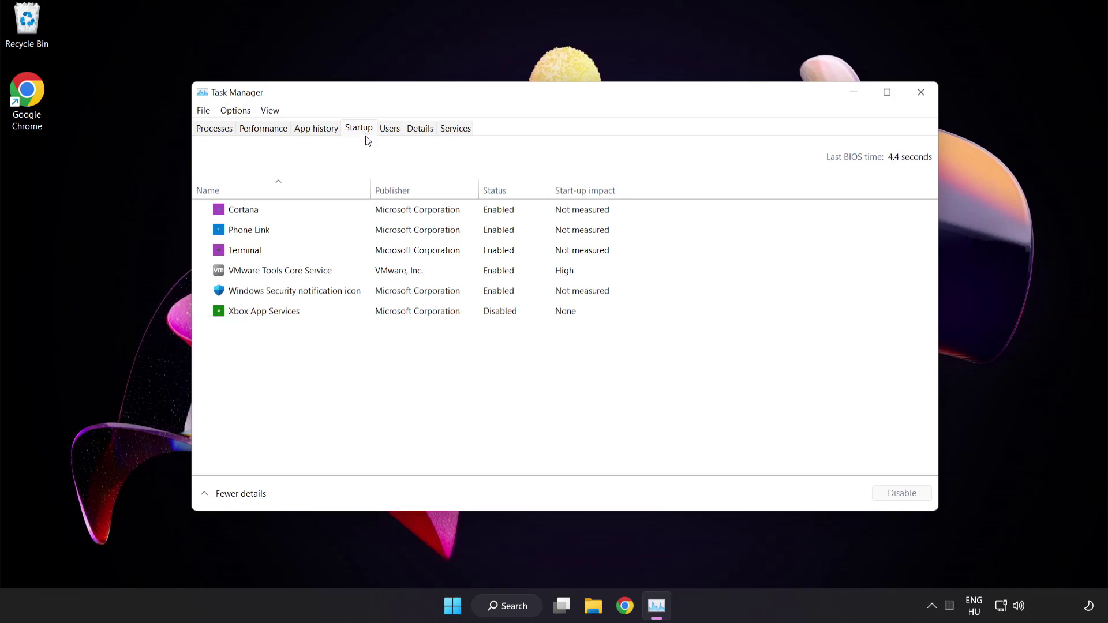
pyautogui.click(367, 215)
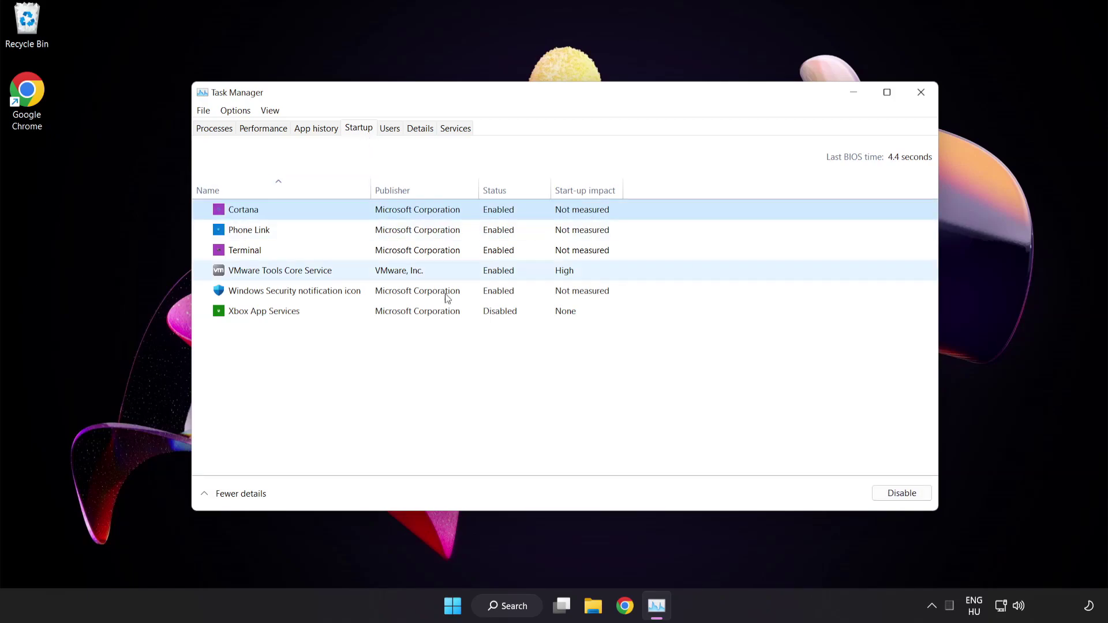
pyautogui.click(902, 494)
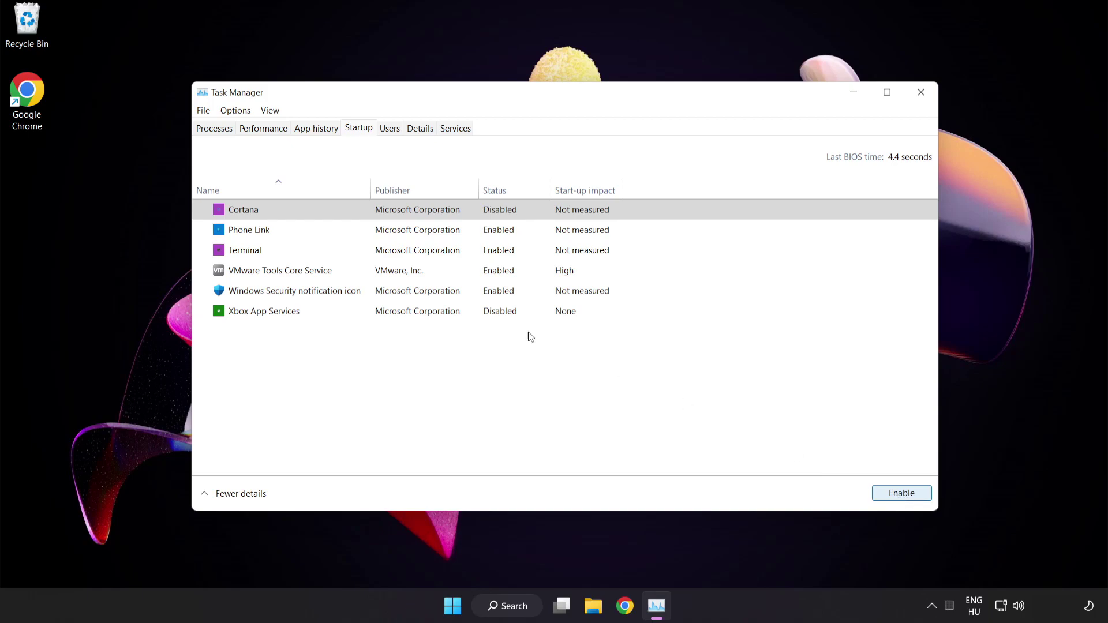
pyautogui.click(343, 231)
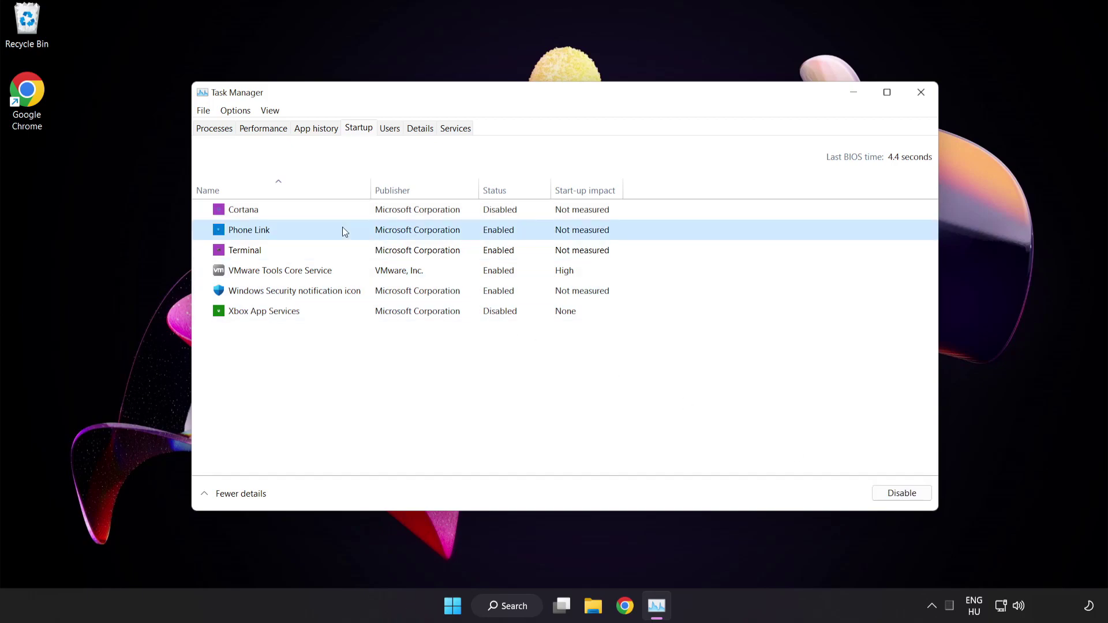
pyautogui.click(898, 500)
pyautogui.click(354, 254)
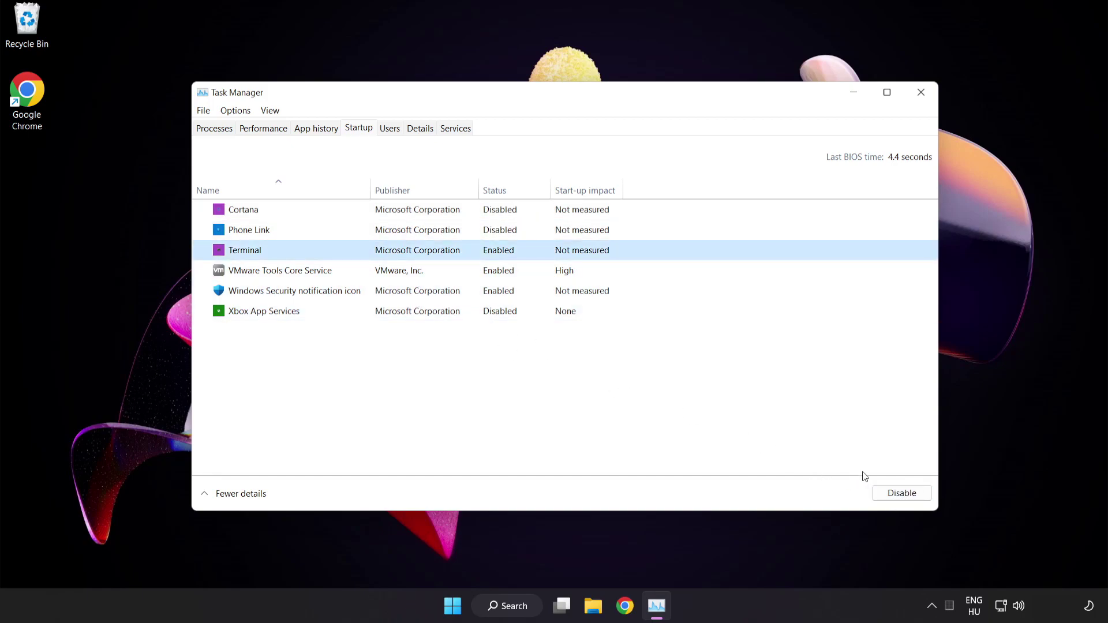
pyautogui.click(894, 493)
pyautogui.click(392, 291)
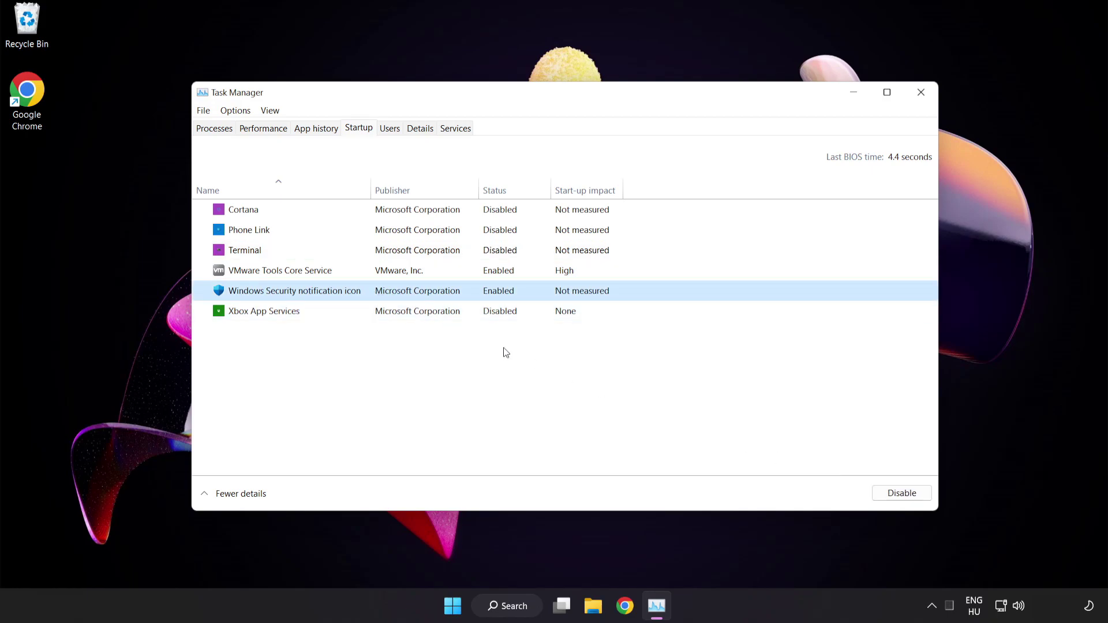
pyautogui.click(896, 496)
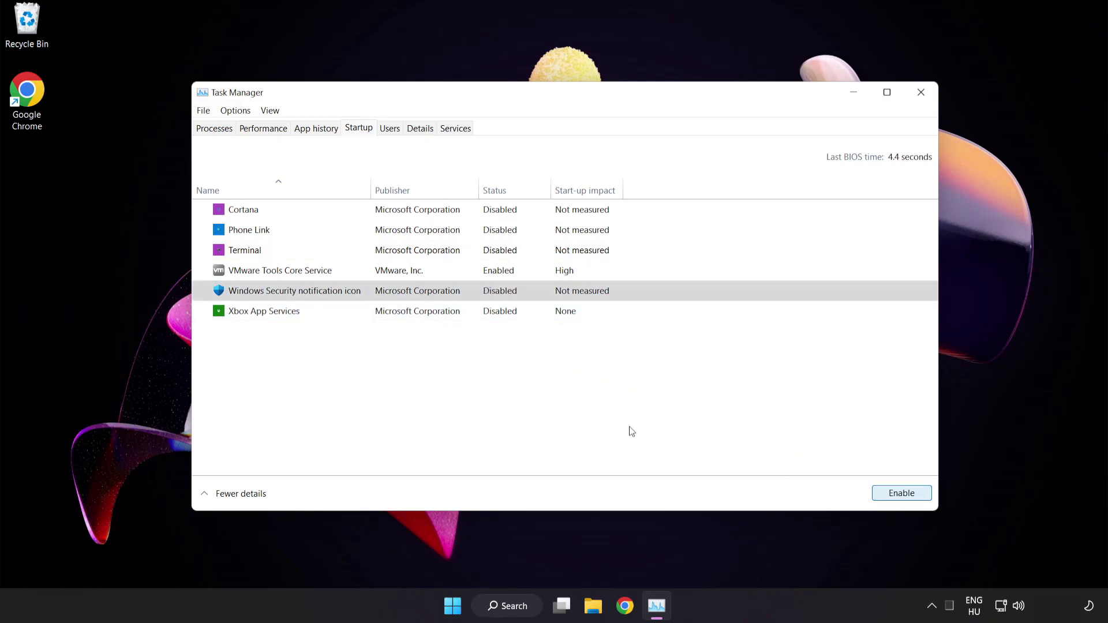
# Close Task Manager, return to Chrome and start the dxwebsetup.exe DirectX End-User Runtime Web Installer download.
pyautogui.click(921, 94)
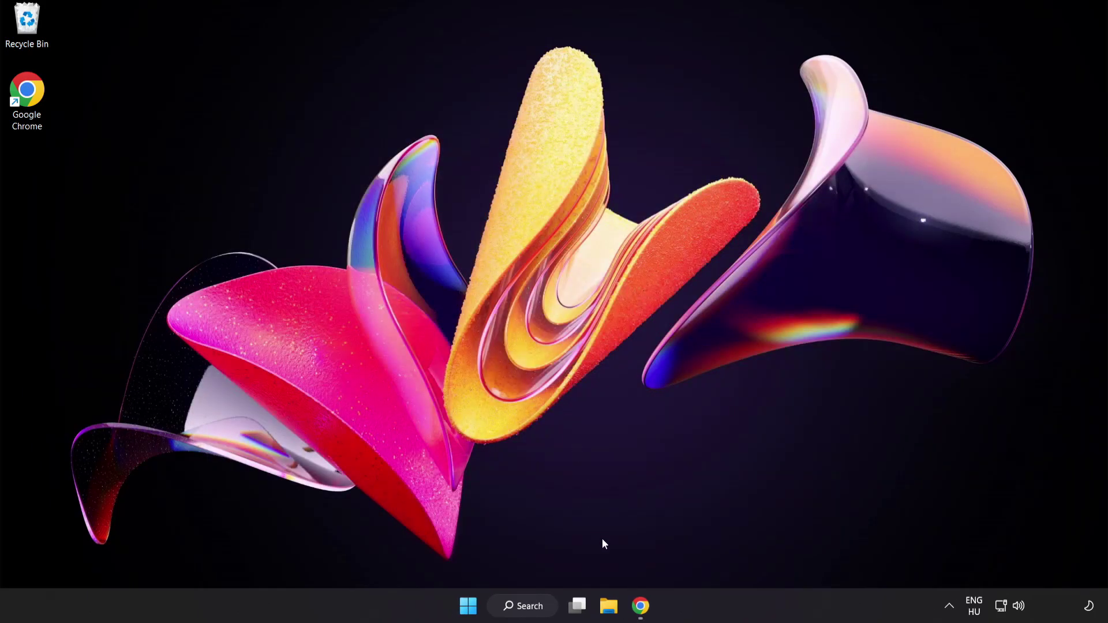
pyautogui.click(641, 605)
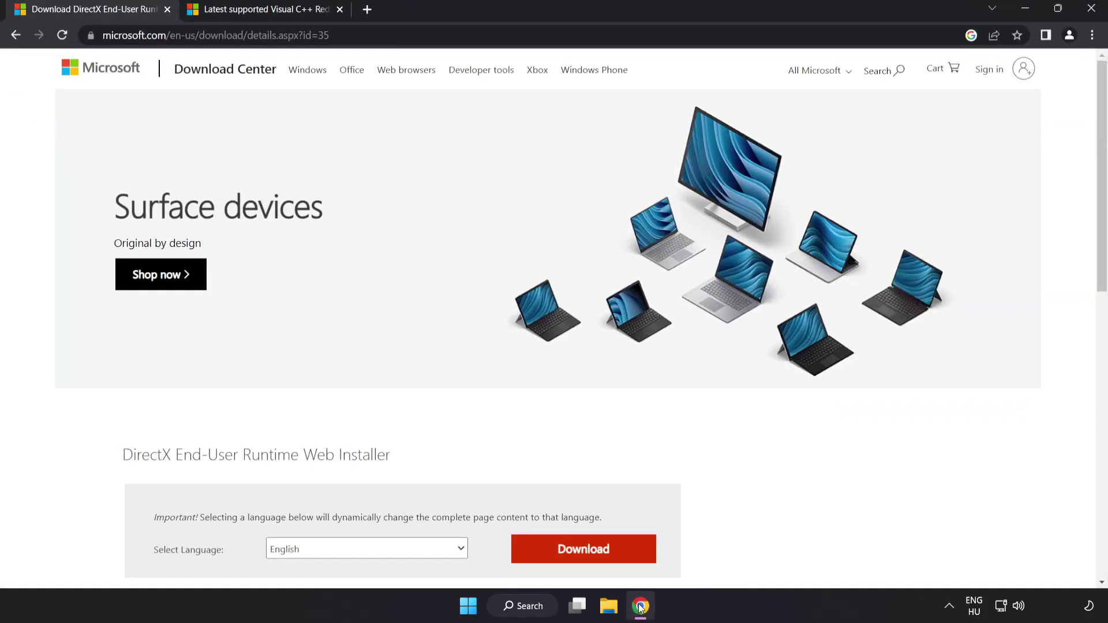
pyautogui.click(364, 36)
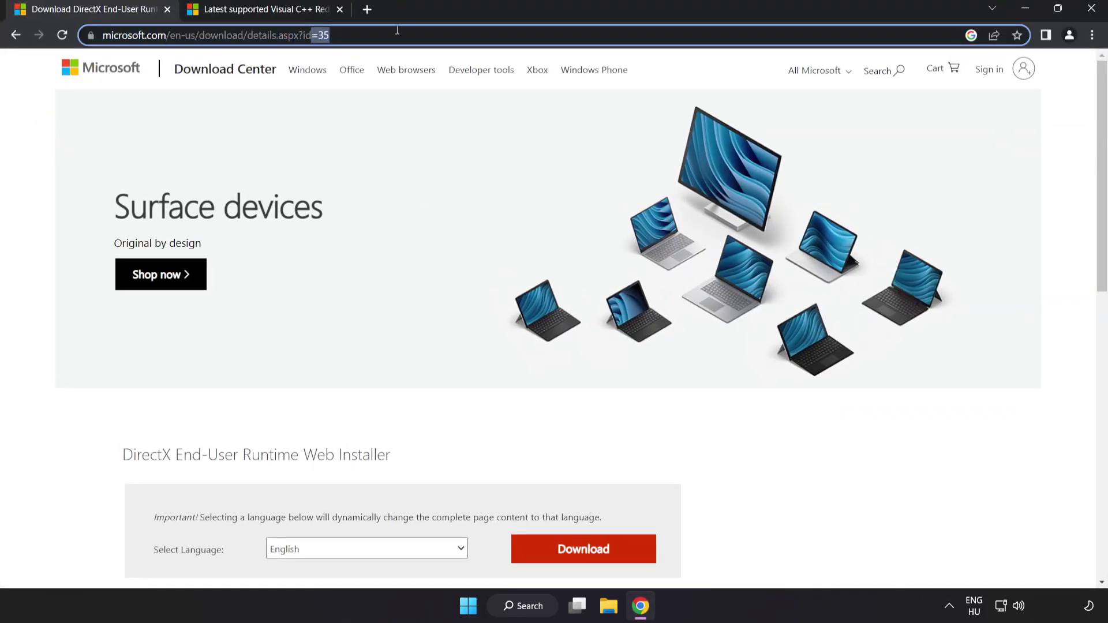
pyautogui.click(772, 465)
pyautogui.scroll(-2, 770, 462)
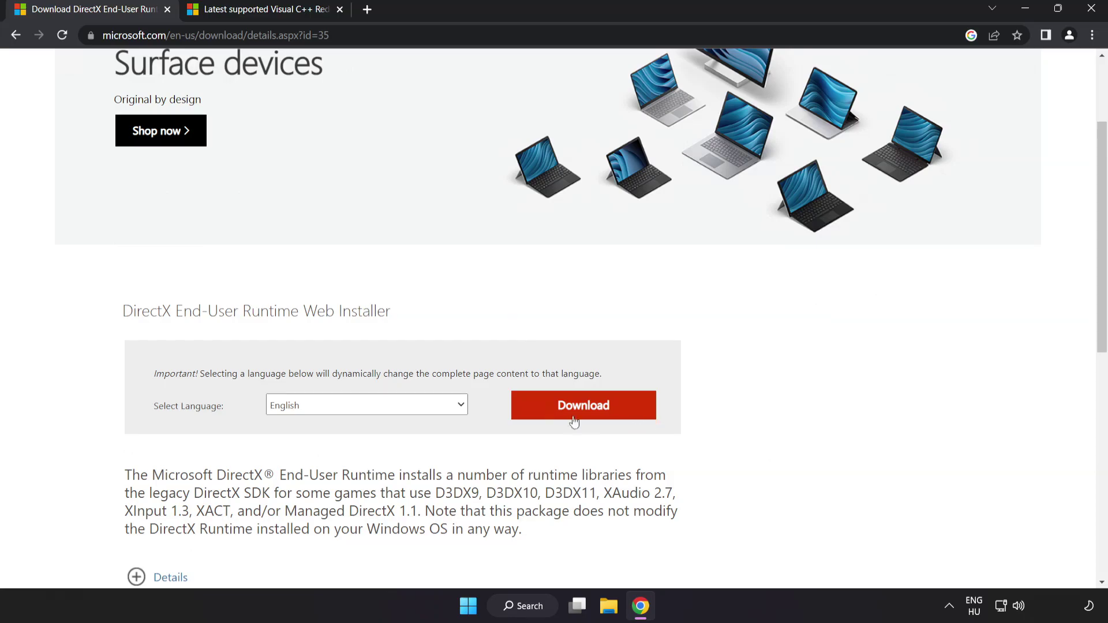
pyautogui.click(598, 417)
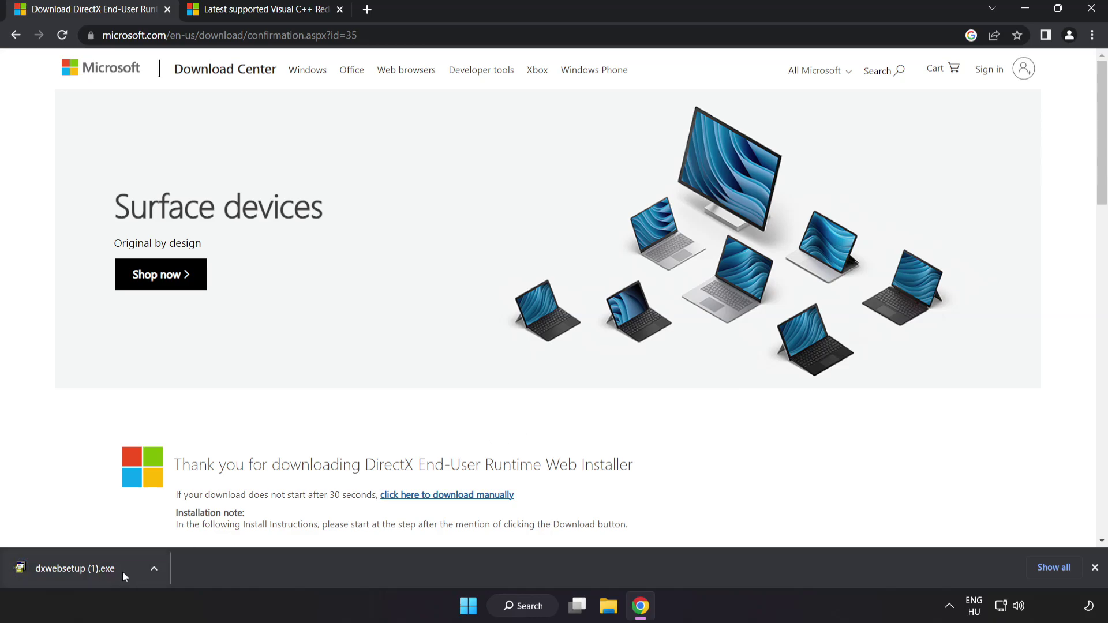
# Run dxwebsetup, accept the licence, decline the Bing Bar, and install the DirectX components through to Finish.
pyautogui.click(92, 569)
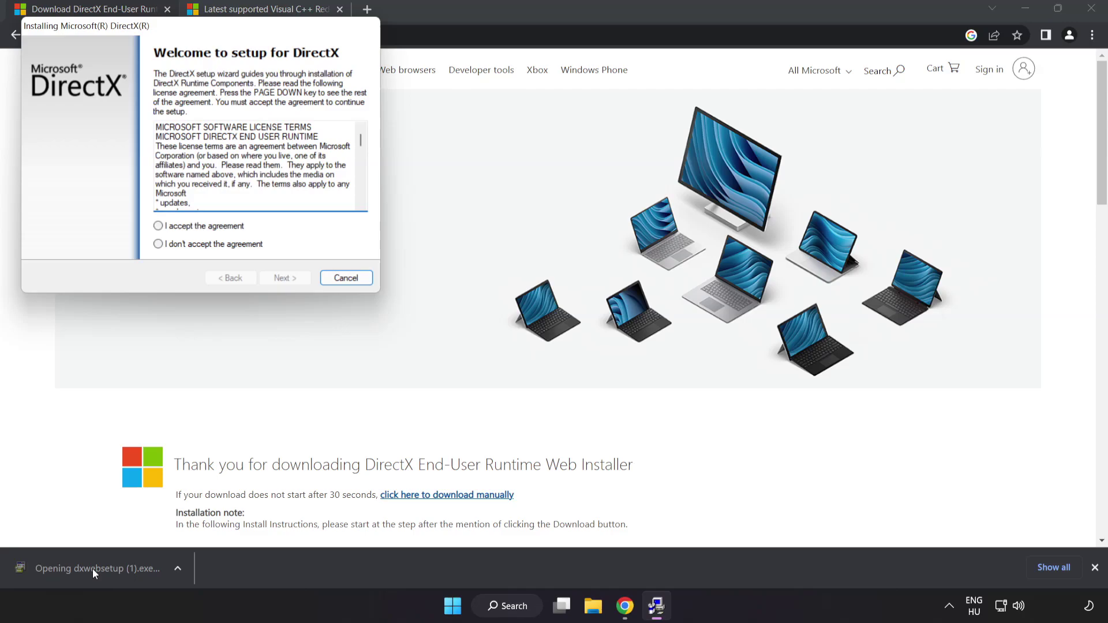
pyautogui.moveTo(166, 26); pyautogui.dragTo(506, 146)
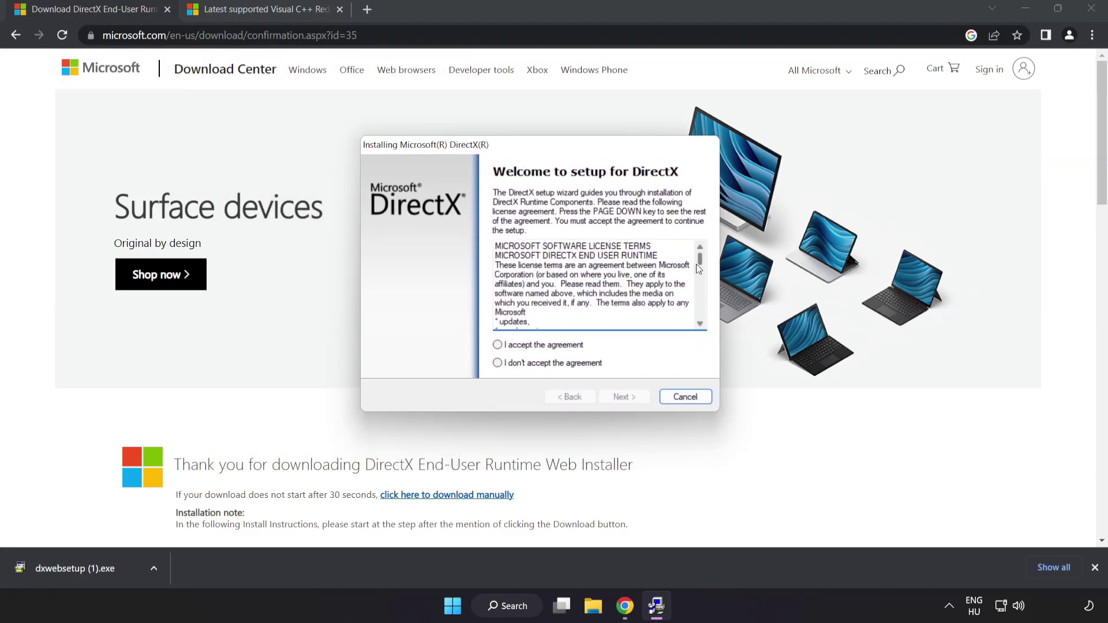
pyautogui.moveTo(698, 261); pyautogui.dragTo(707, 321)
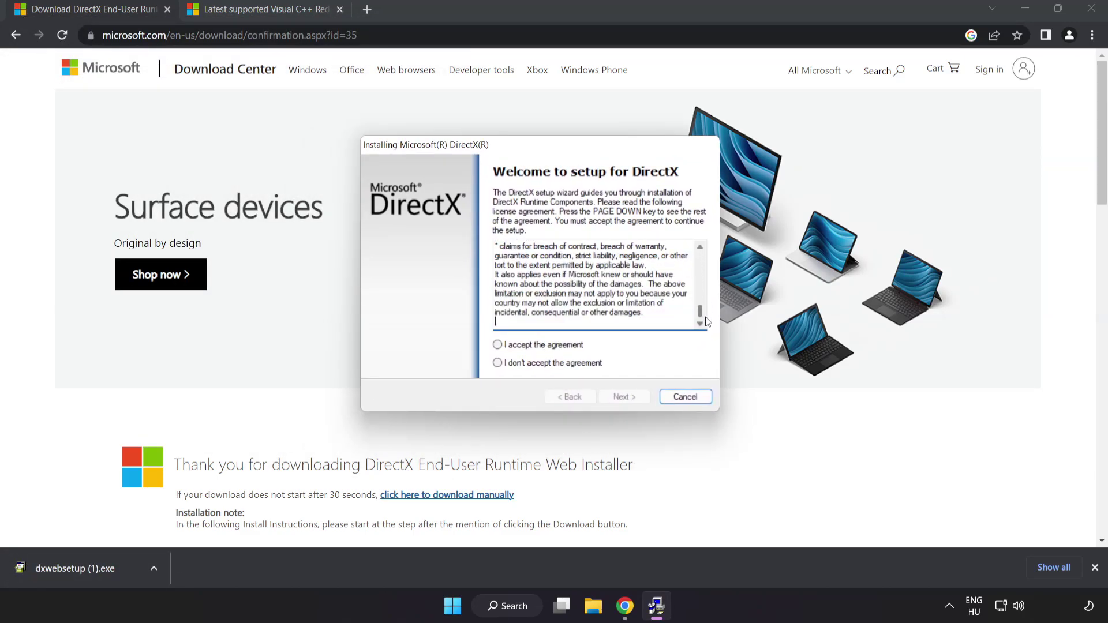
pyautogui.click(515, 346)
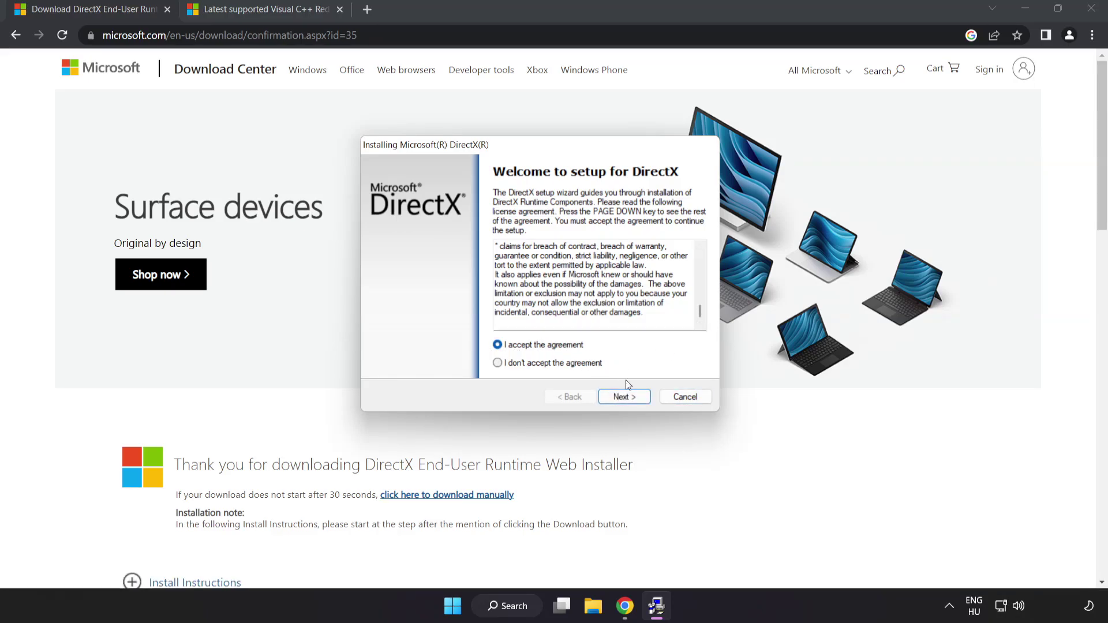
pyautogui.click(622, 400)
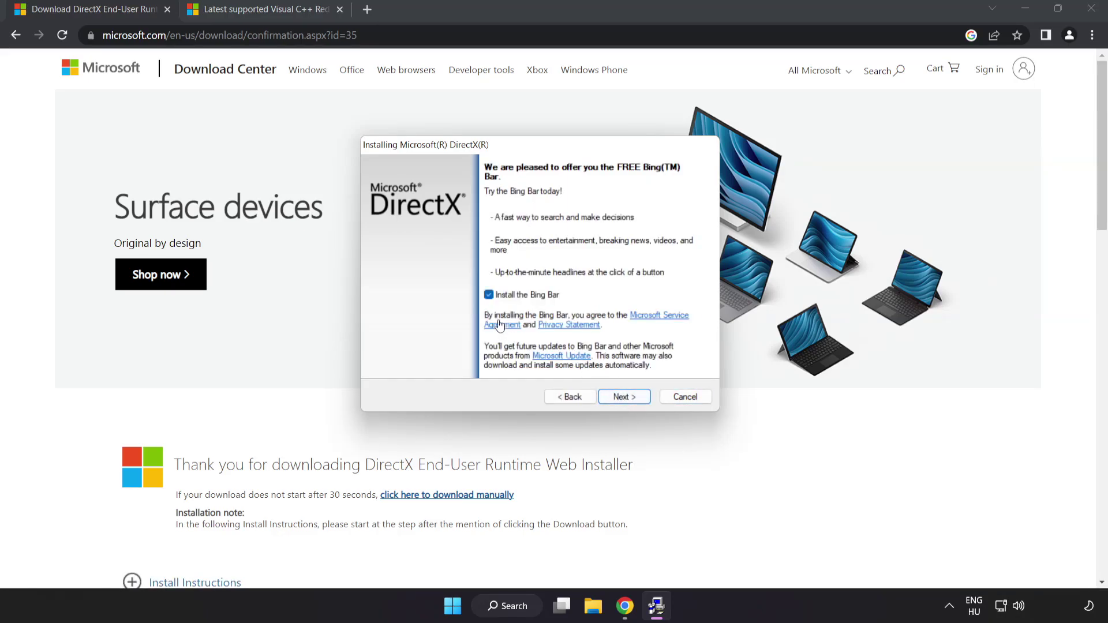
pyautogui.click(490, 296)
pyautogui.click(624, 397)
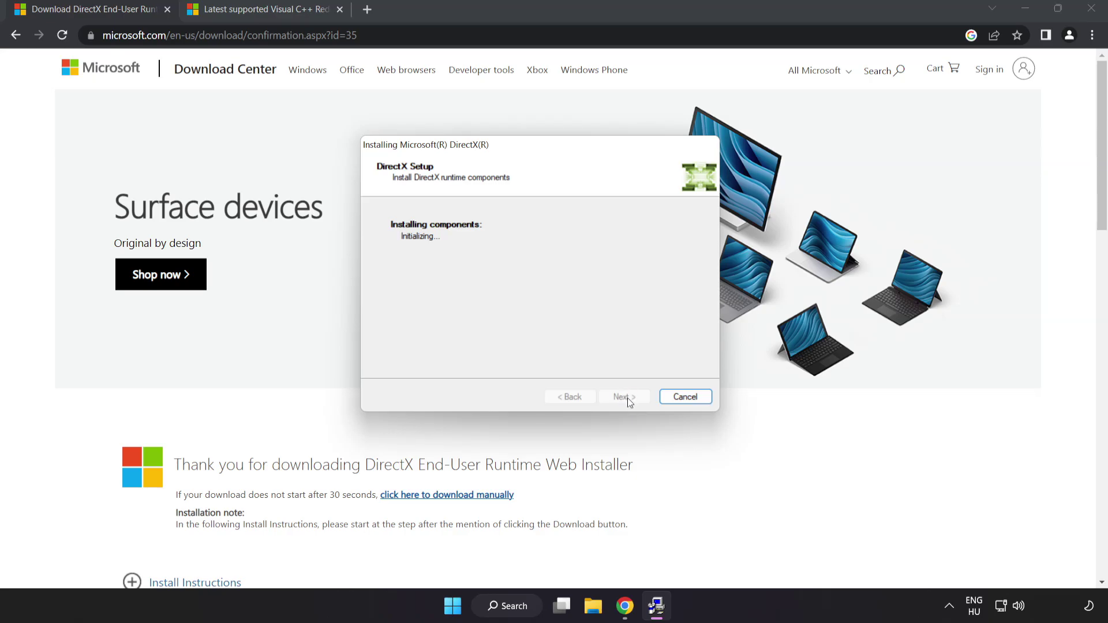
pyautogui.click(624, 398)
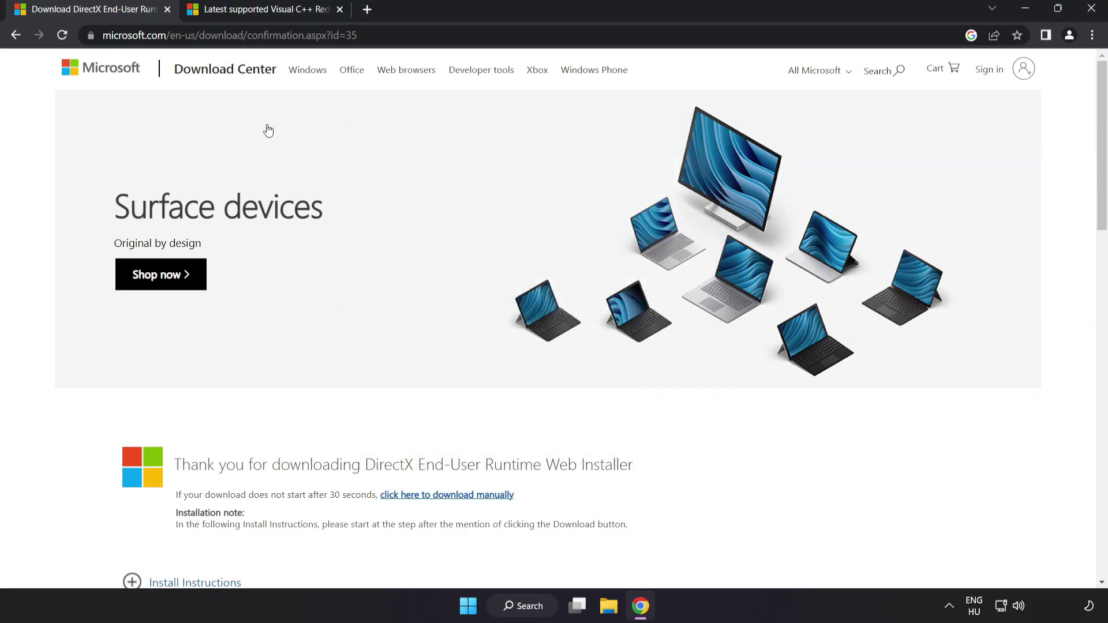
# Close the DirectX tab and download the ARM64, x86 and x64 VC_redist installers for Visual Studio 2015–2022.
pyautogui.click(168, 9)
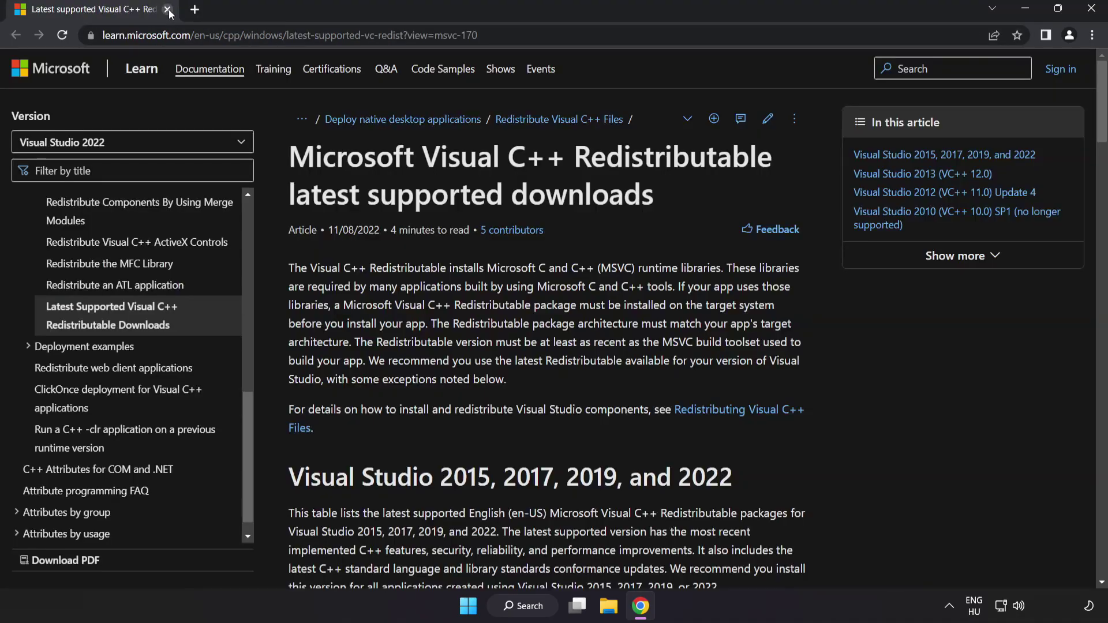
pyautogui.click(427, 35)
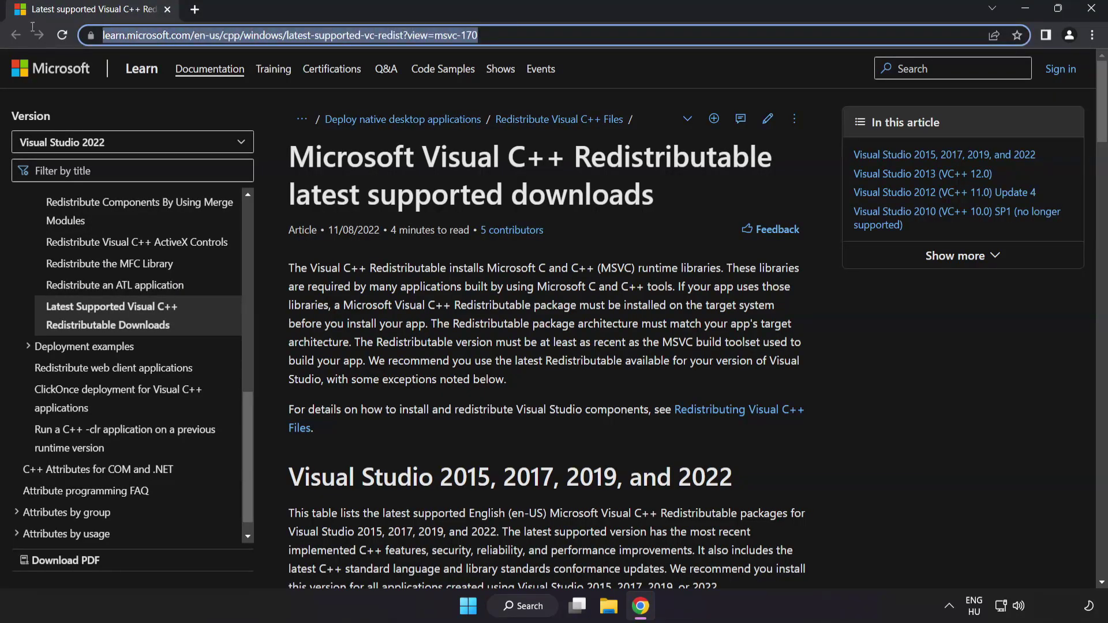
pyautogui.click(508, 35)
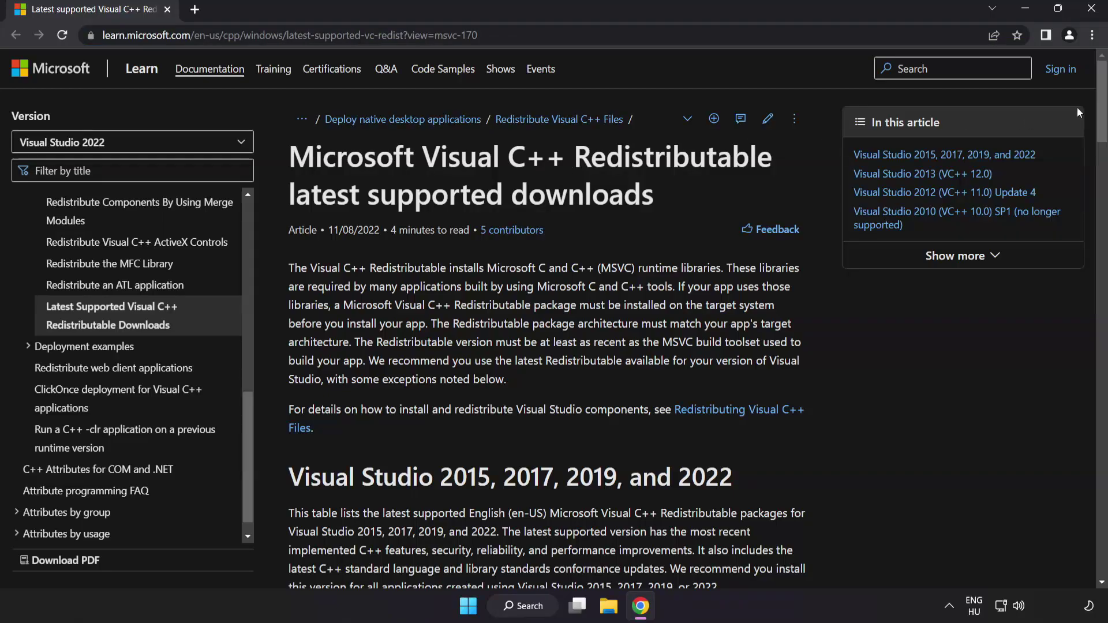
pyautogui.moveTo(1093, 111); pyautogui.dragTo(1098, 169)
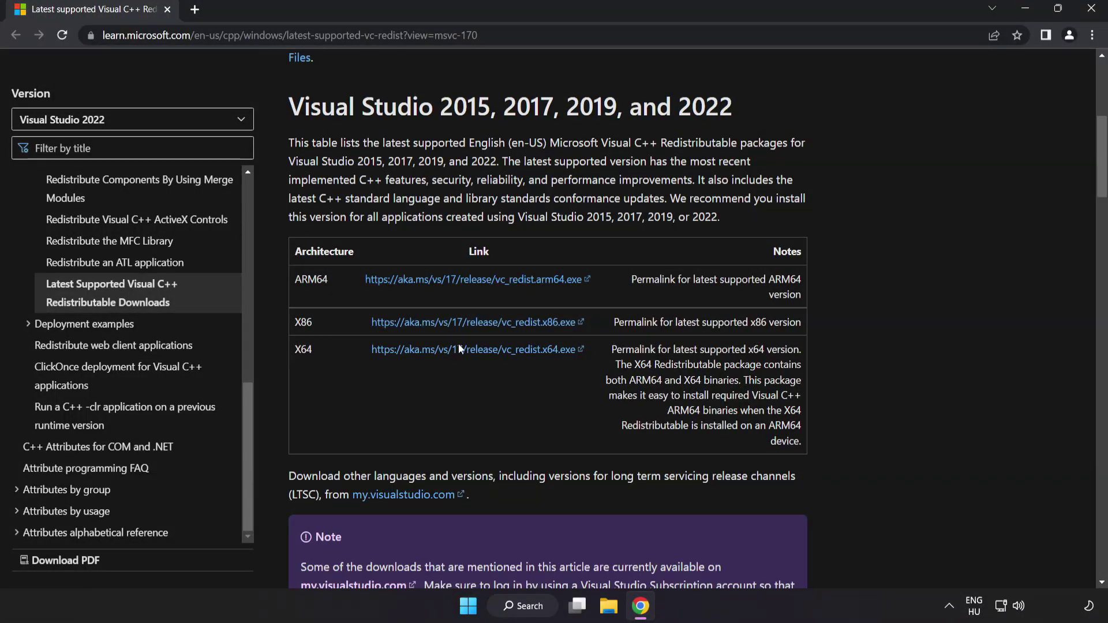
pyautogui.click(459, 287)
pyautogui.click(469, 324)
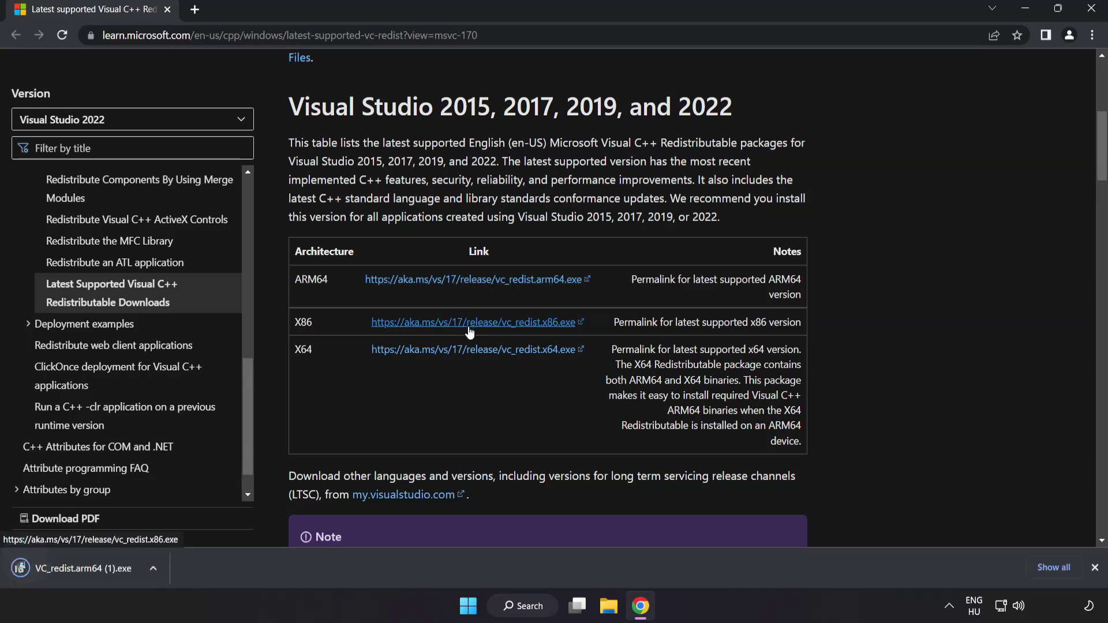
pyautogui.click(477, 357)
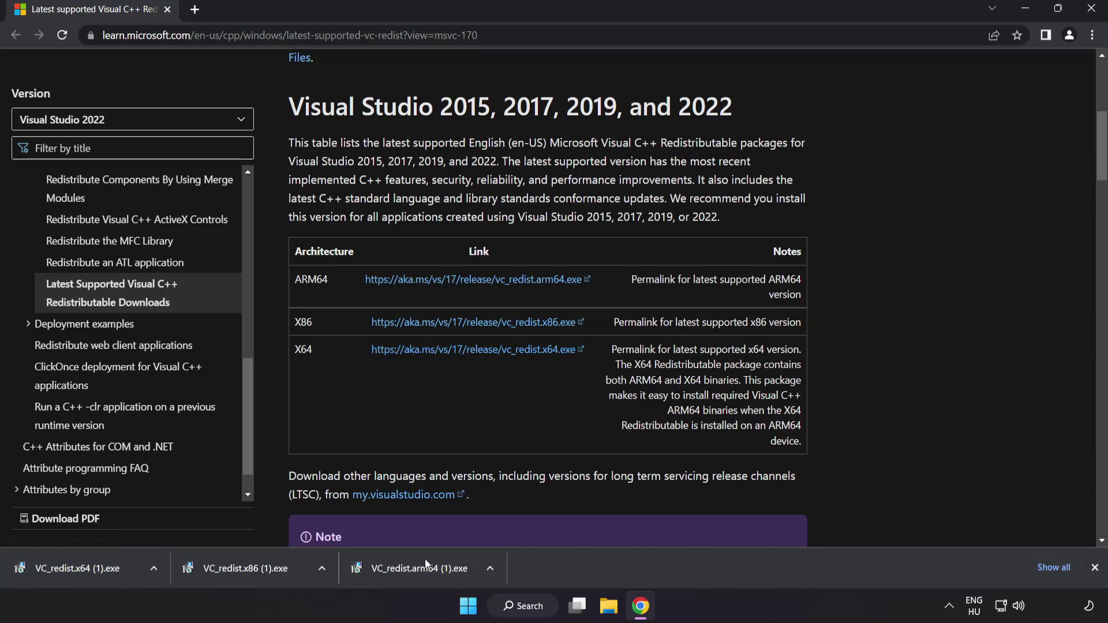
# Run the ARM64 Visual C++ installer, accept the licence terms and install it, then dismiss its failure result.
pyautogui.click(417, 571)
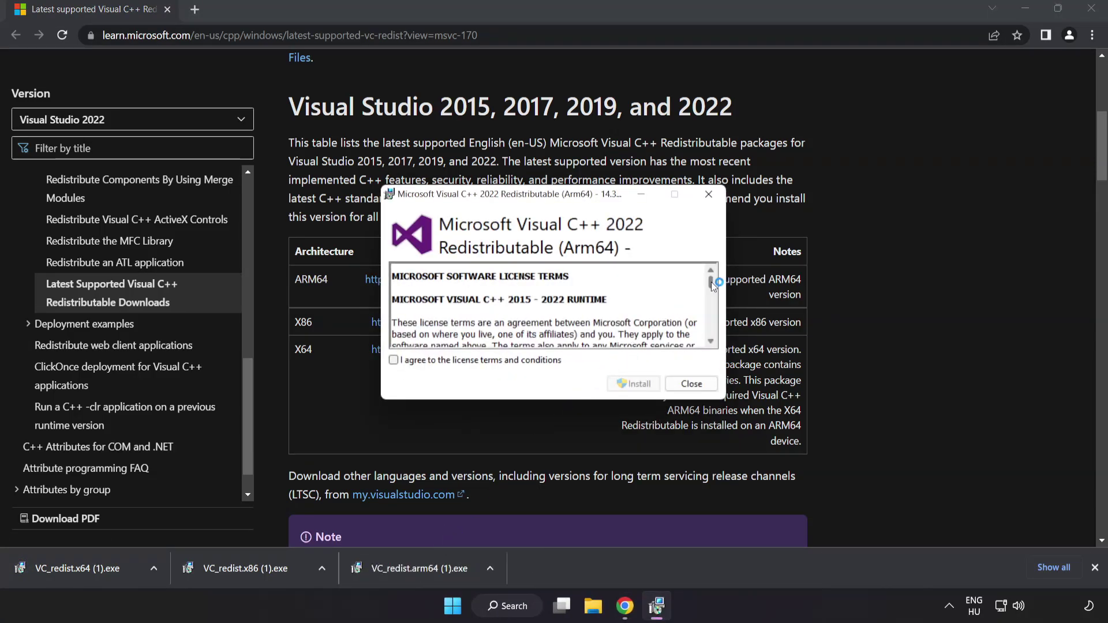
pyautogui.moveTo(711, 282); pyautogui.dragTo(712, 342)
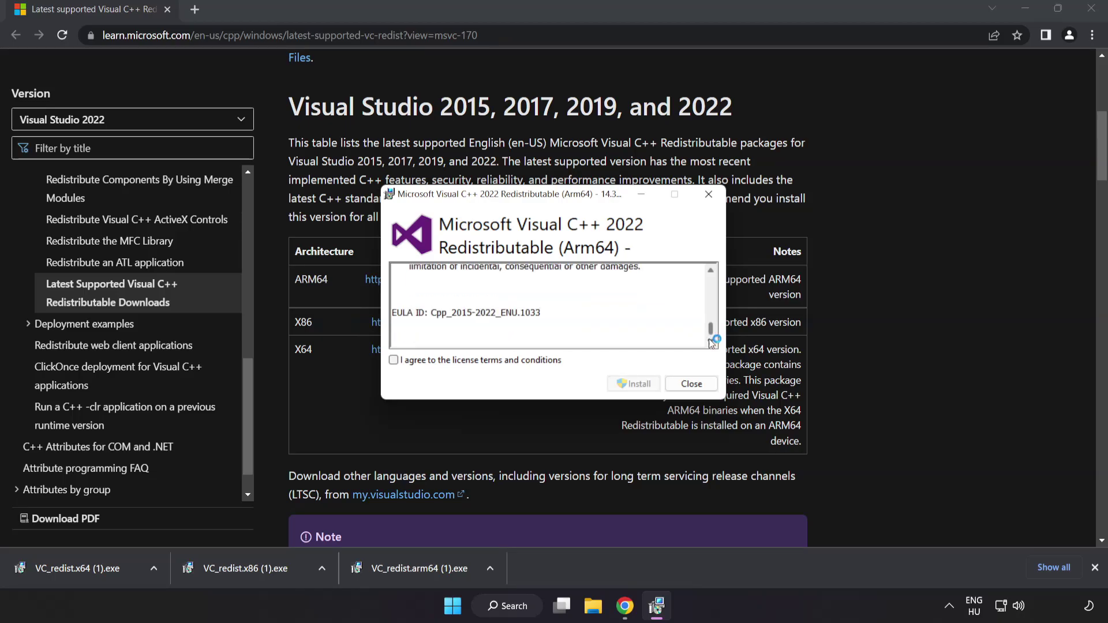
pyautogui.click(394, 360)
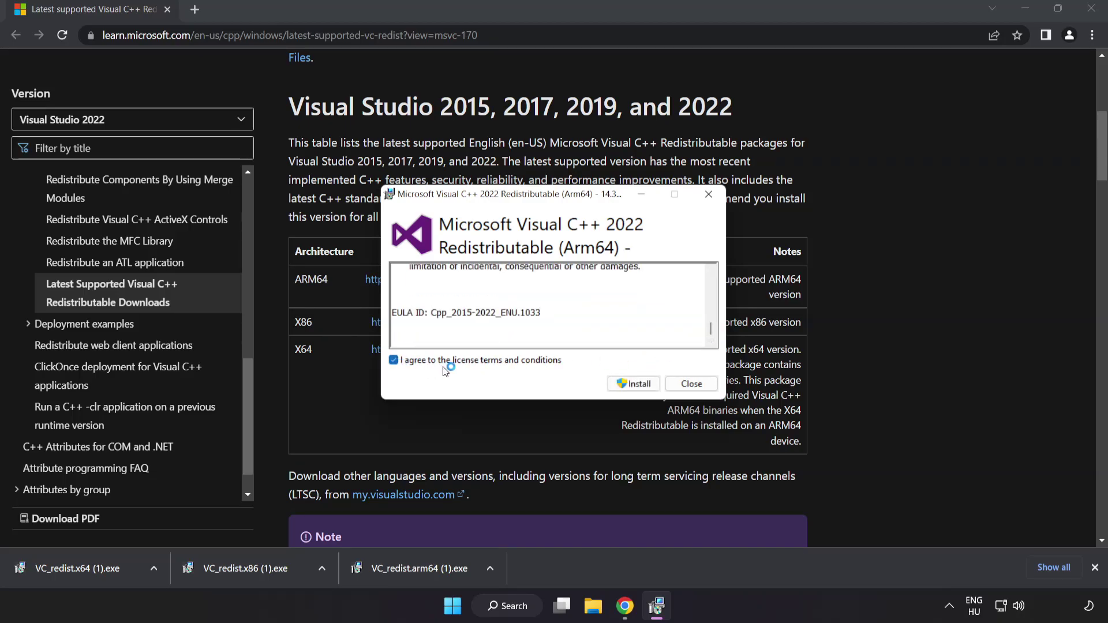
pyautogui.click(634, 388)
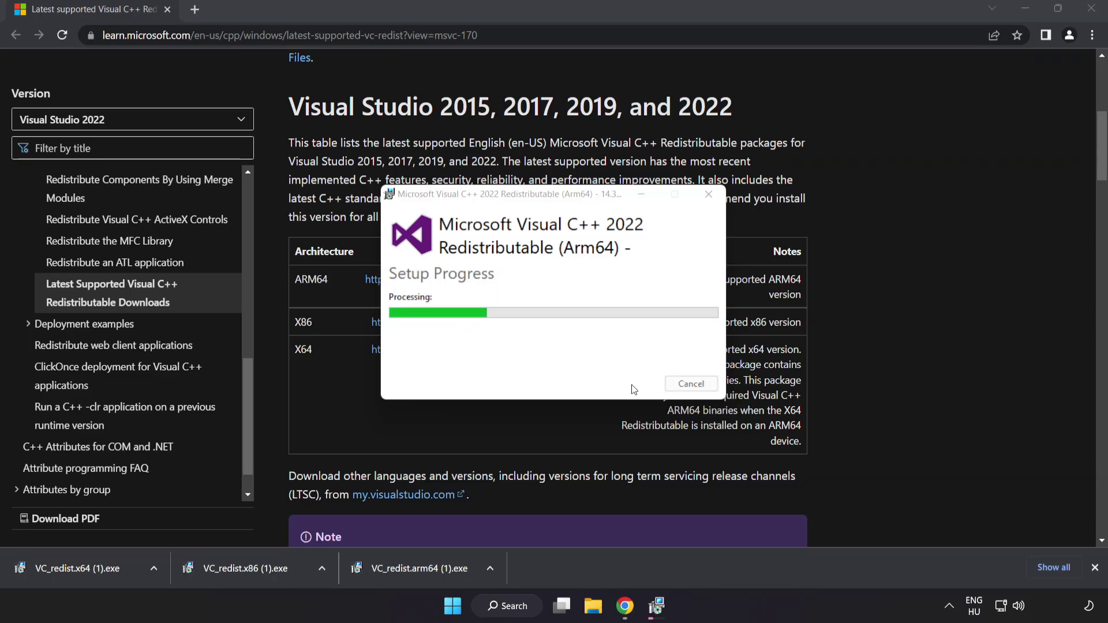
pyautogui.click(691, 385)
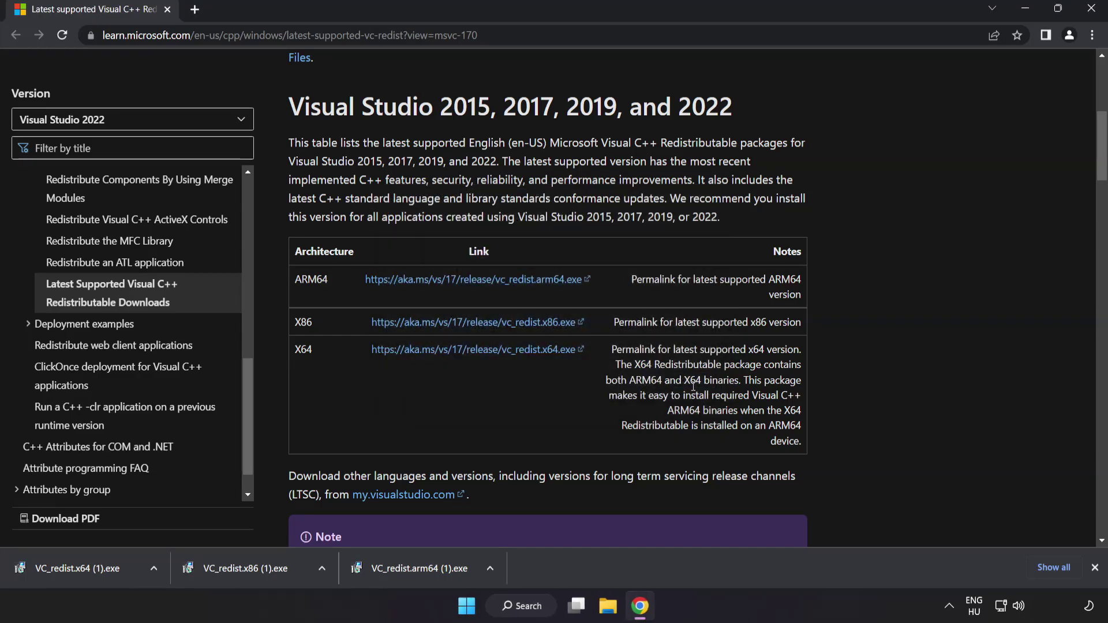
# Run the x86 and x64 installers, closing the x86 success and x64 restart-required results.
pyautogui.click(249, 570)
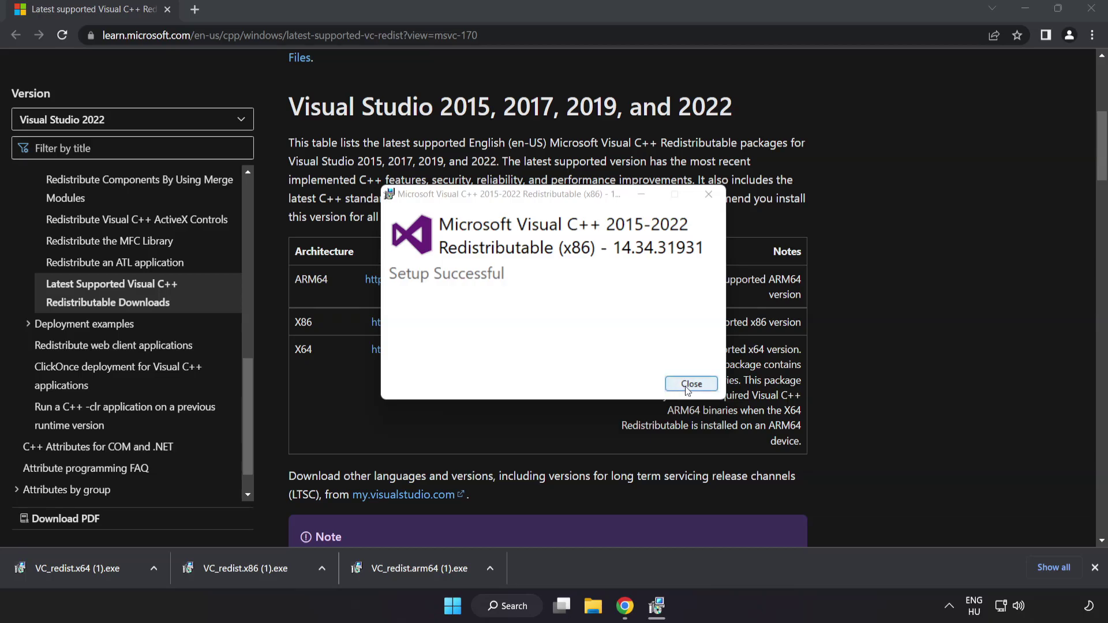
pyautogui.click(691, 384)
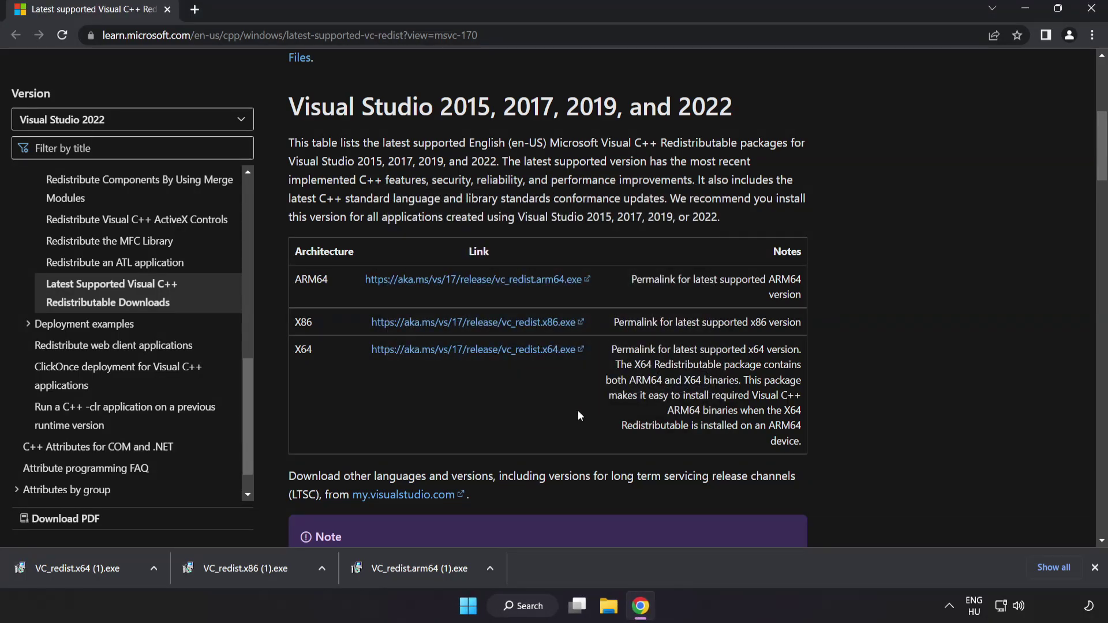
pyautogui.click(99, 565)
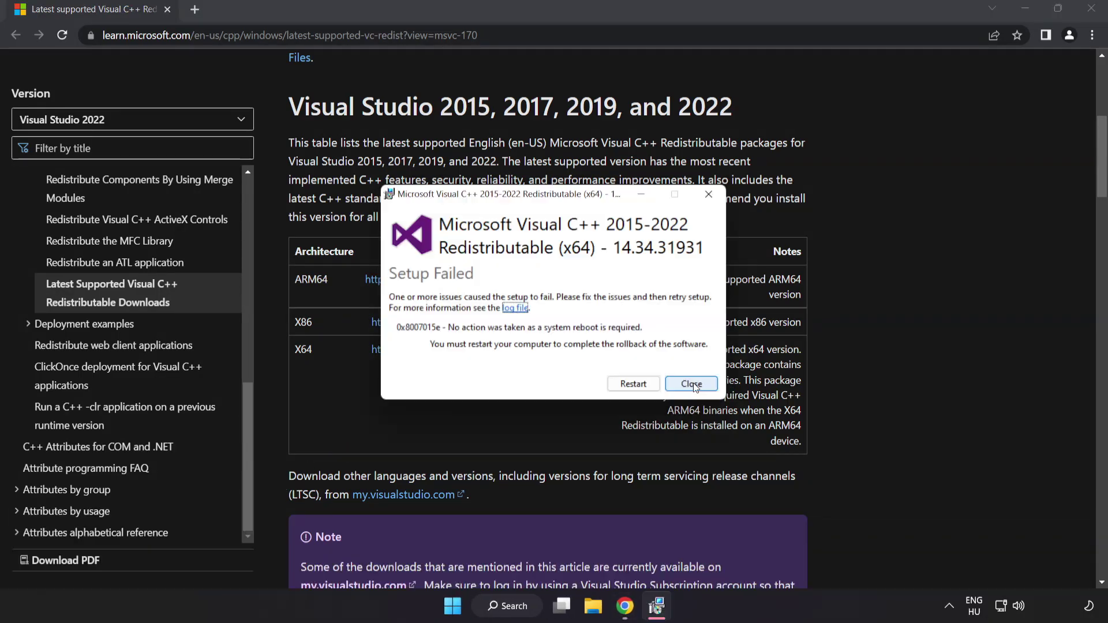
pyautogui.click(691, 384)
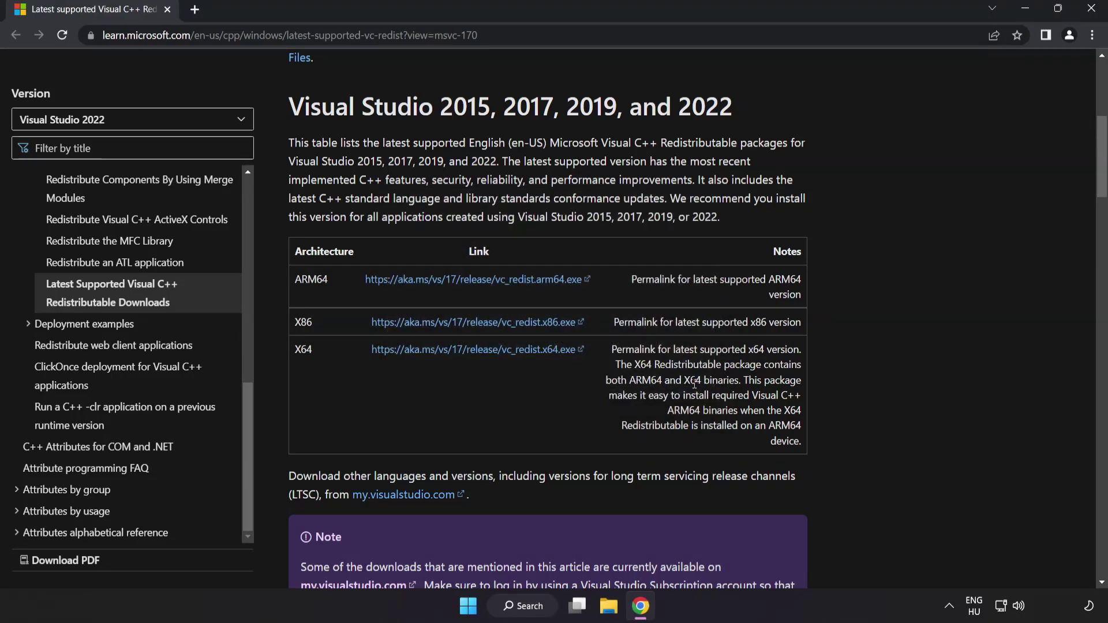
# Close the browser and launch Command Prompt as administrator from a 'cmd' search.
pyautogui.click(1090, 12)
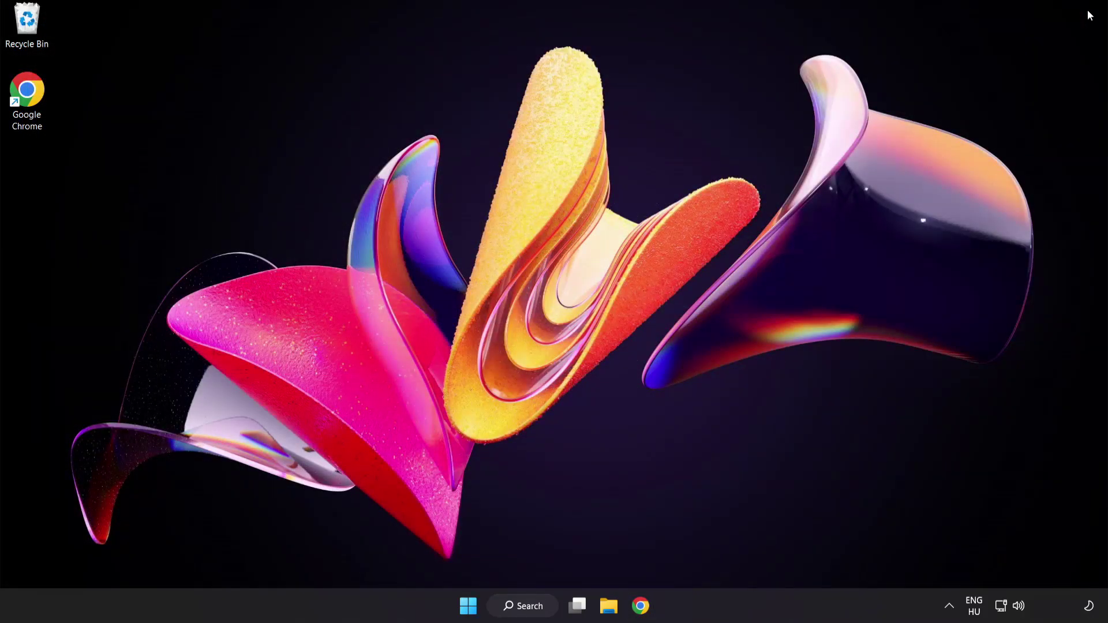
pyautogui.click(522, 611)
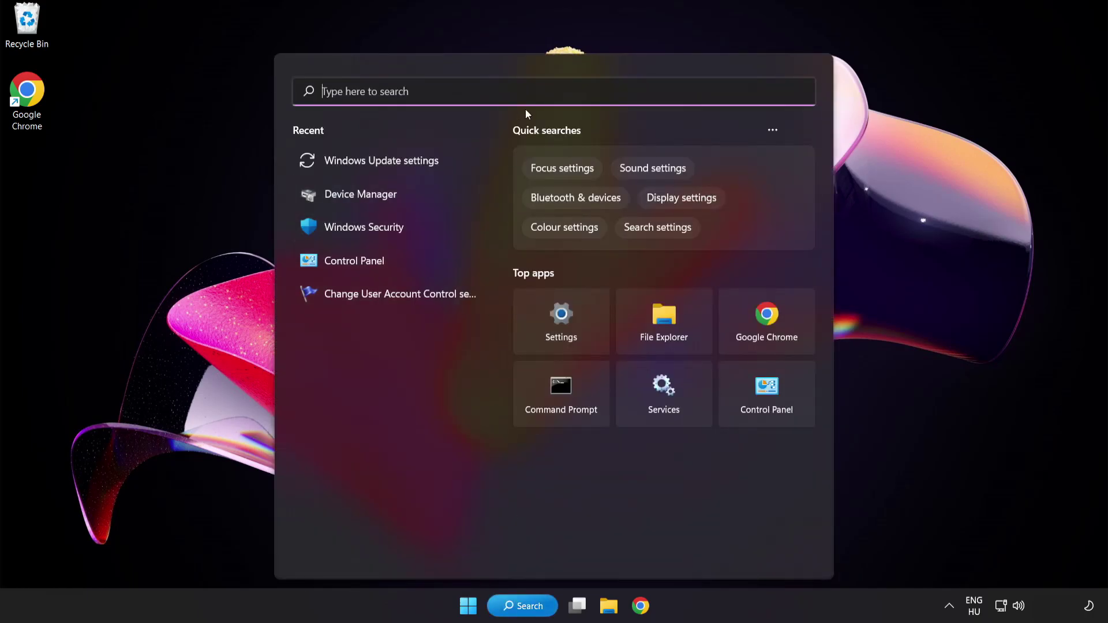
pyautogui.write('cmd')
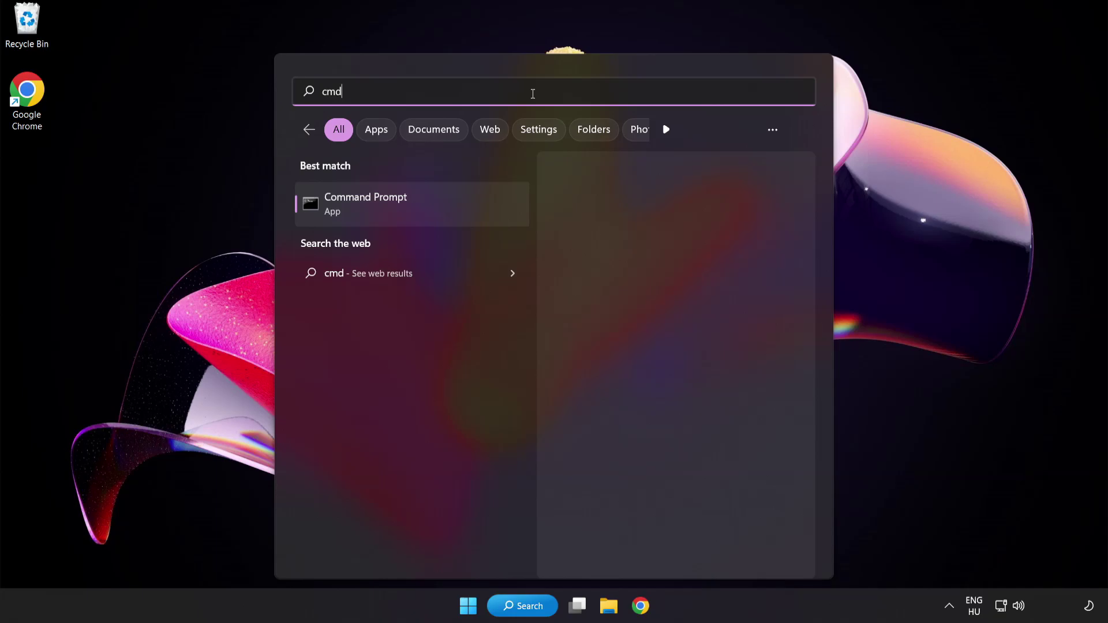
pyautogui.rightClick(417, 213)
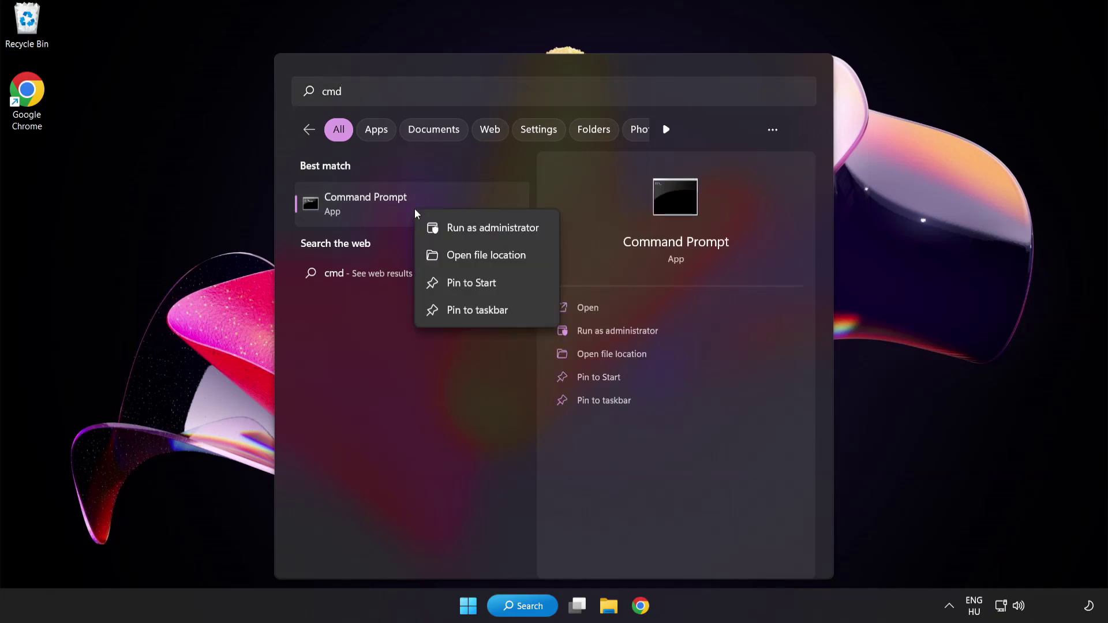
pyautogui.click(466, 231)
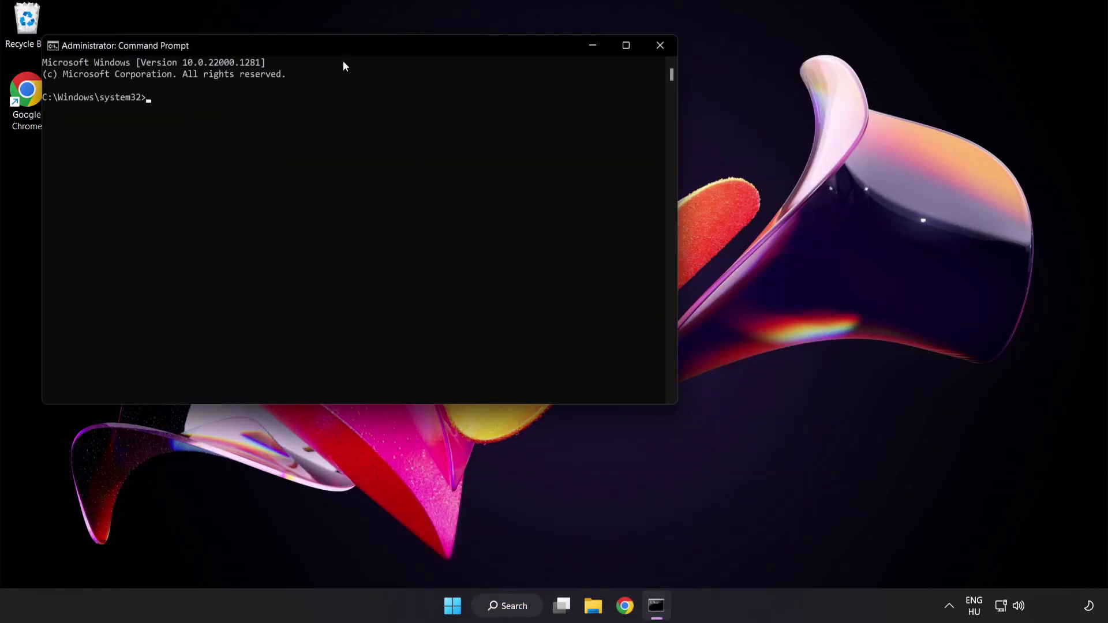
# Run sfc /scannow in the administrator Command Prompt, which reports no integrity violations.
pyautogui.moveTo(316, 51); pyautogui.dragTo(483, 112)
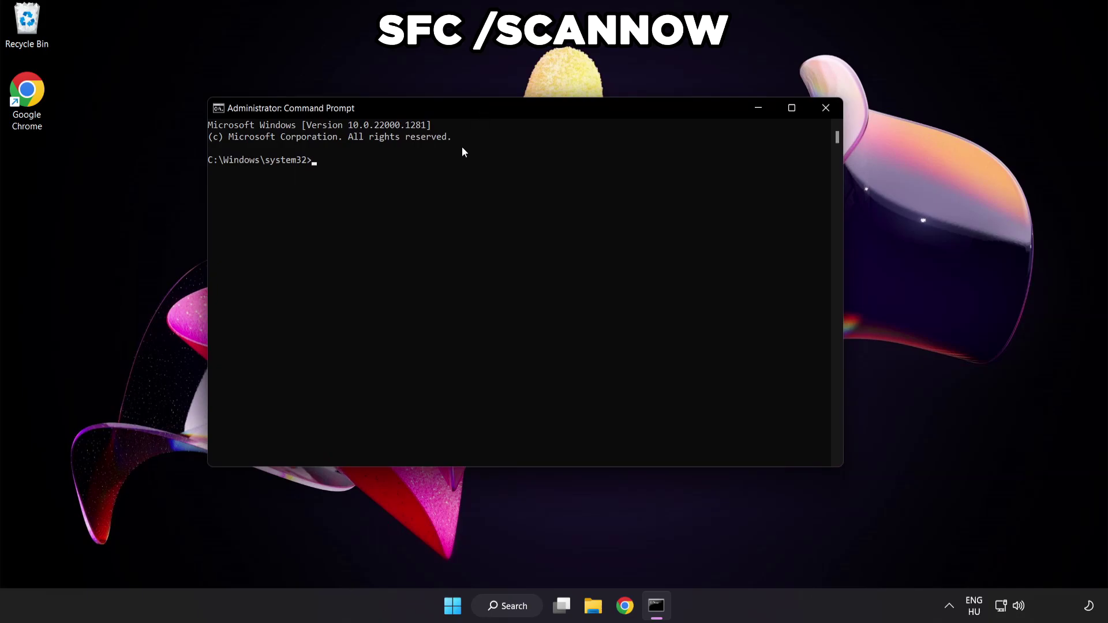
pyautogui.write('sfc /scannow')
pyautogui.press('Return')
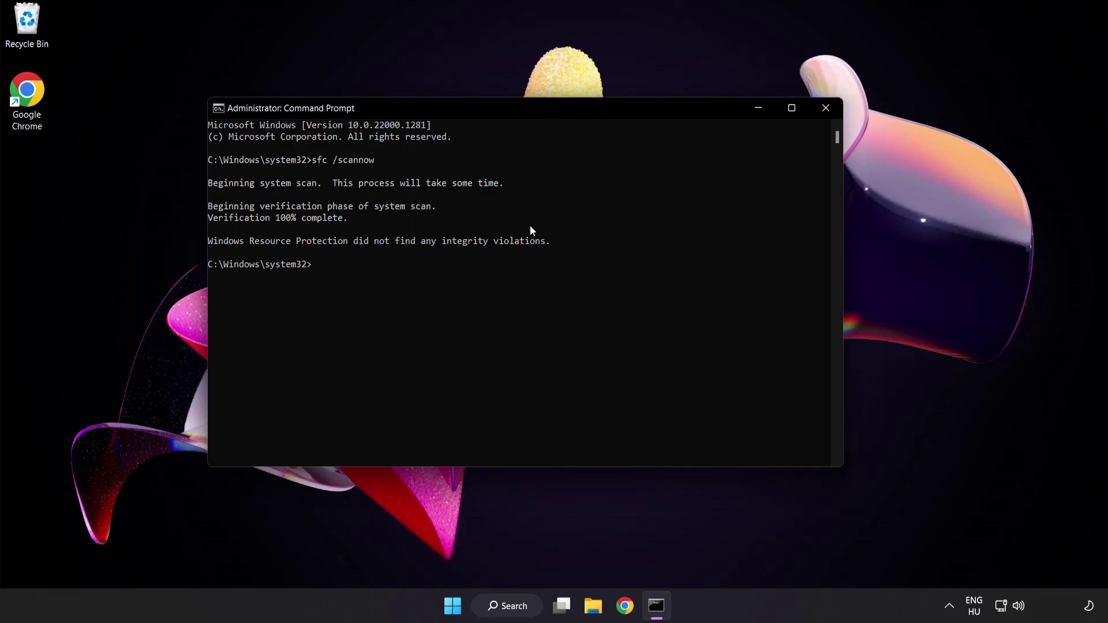
# Close Command Prompt and show the Start menu's Sleep, Shut down and Restart options.
pyautogui.click(825, 110)
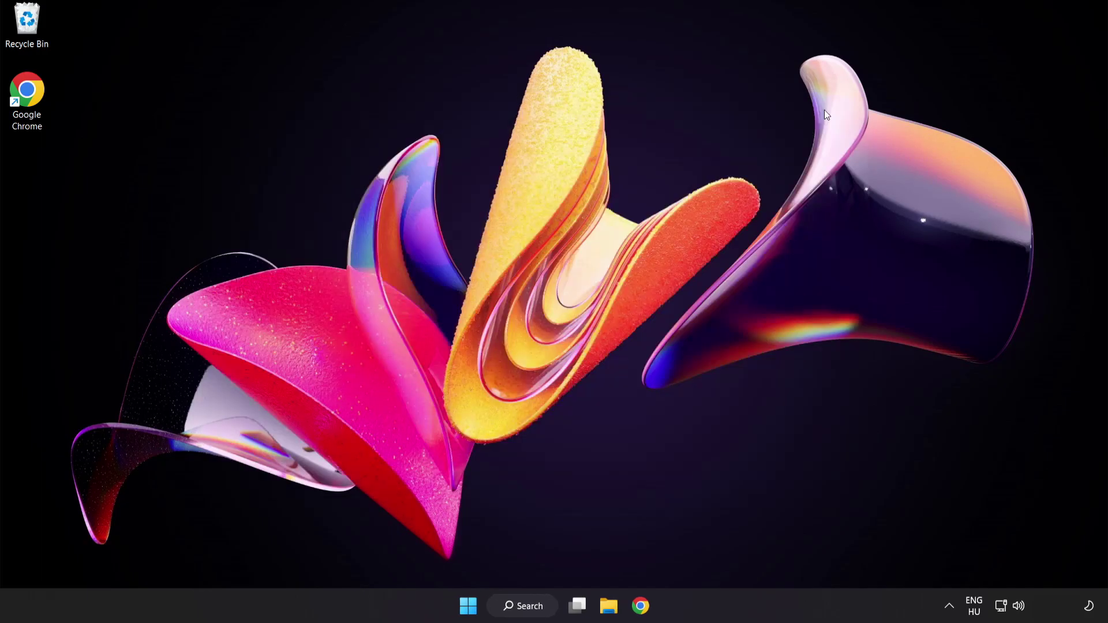
pyautogui.click(468, 606)
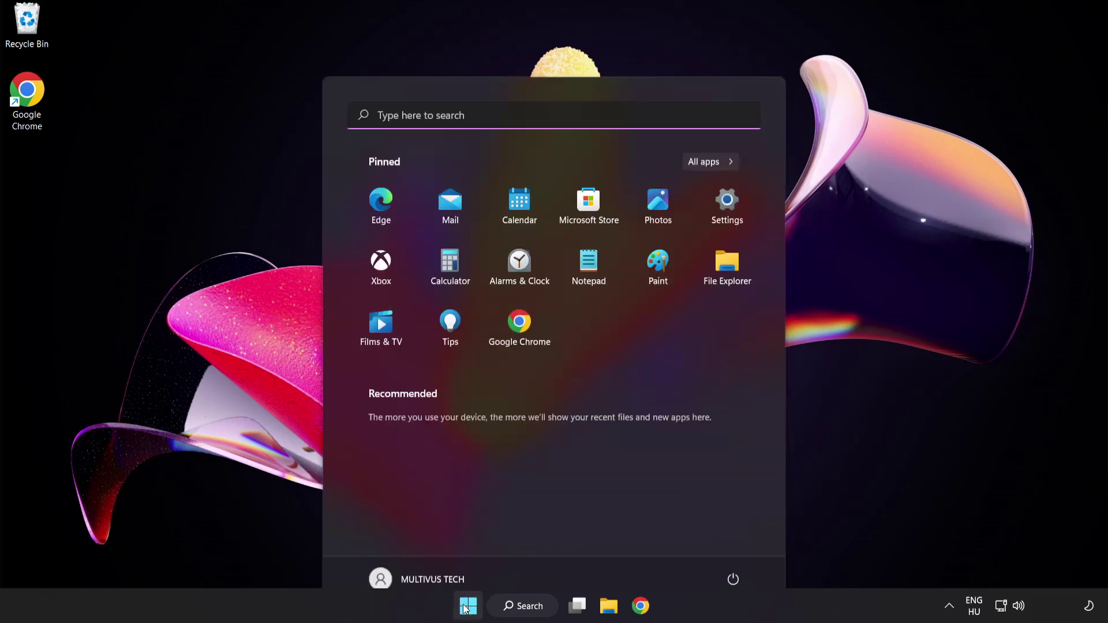
pyautogui.click(738, 556)
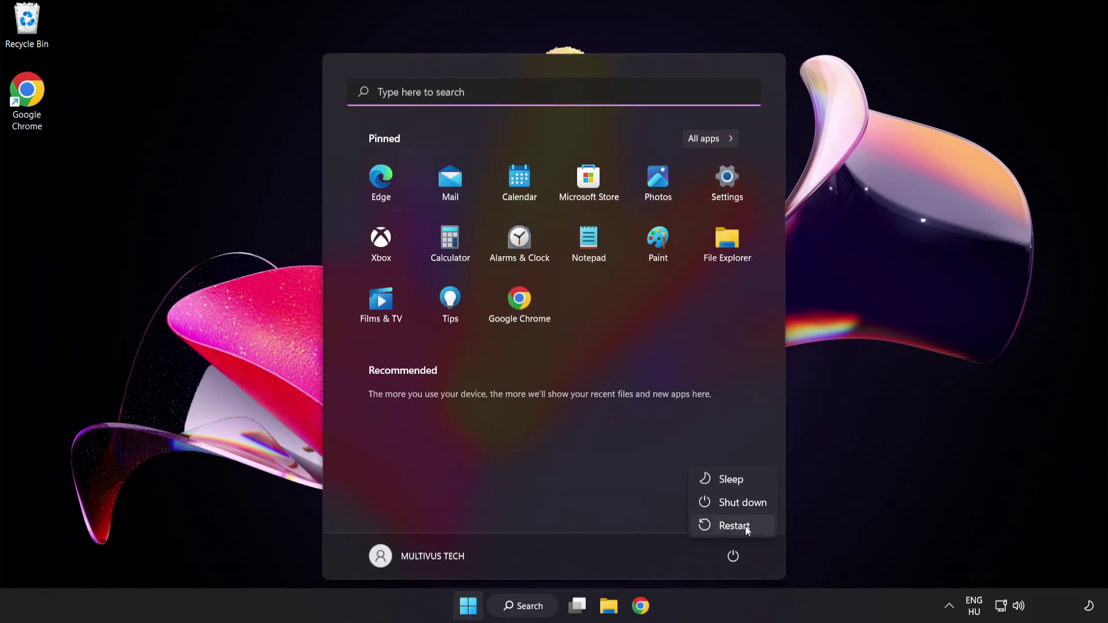